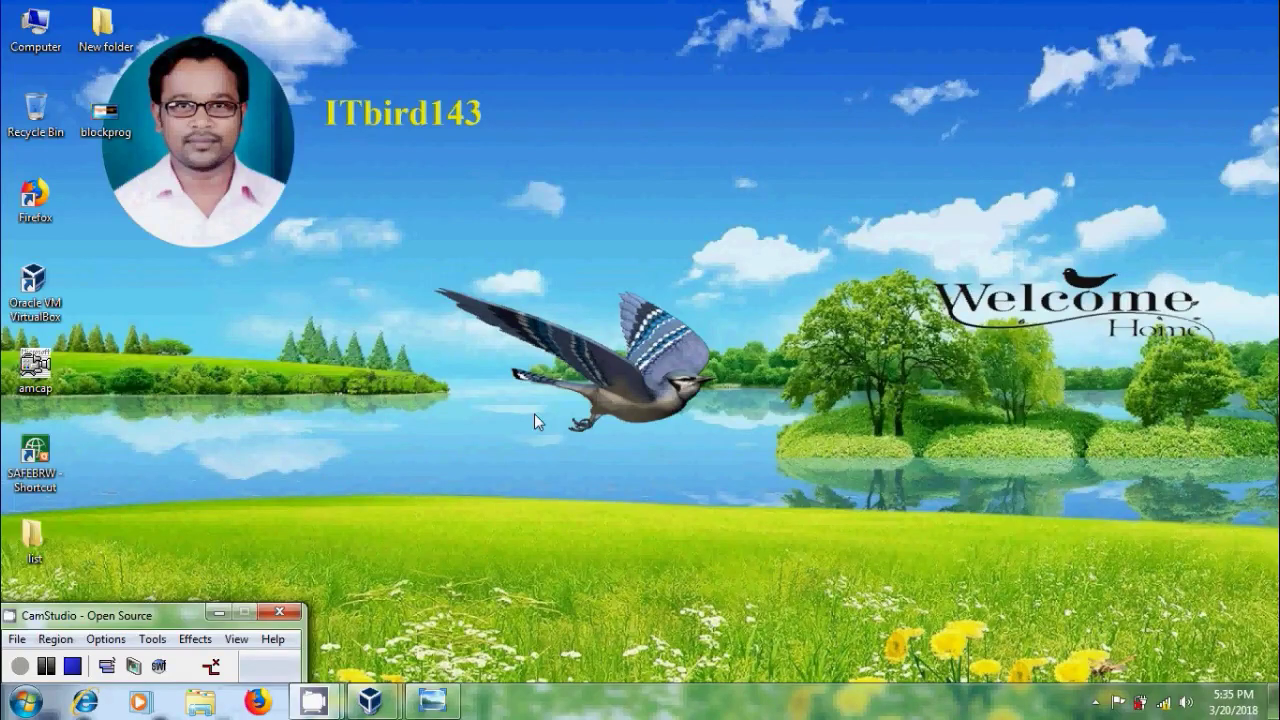
# - Switch to the client 1 virtual machine and open its Computer window
pyautogui.click(434, 700)
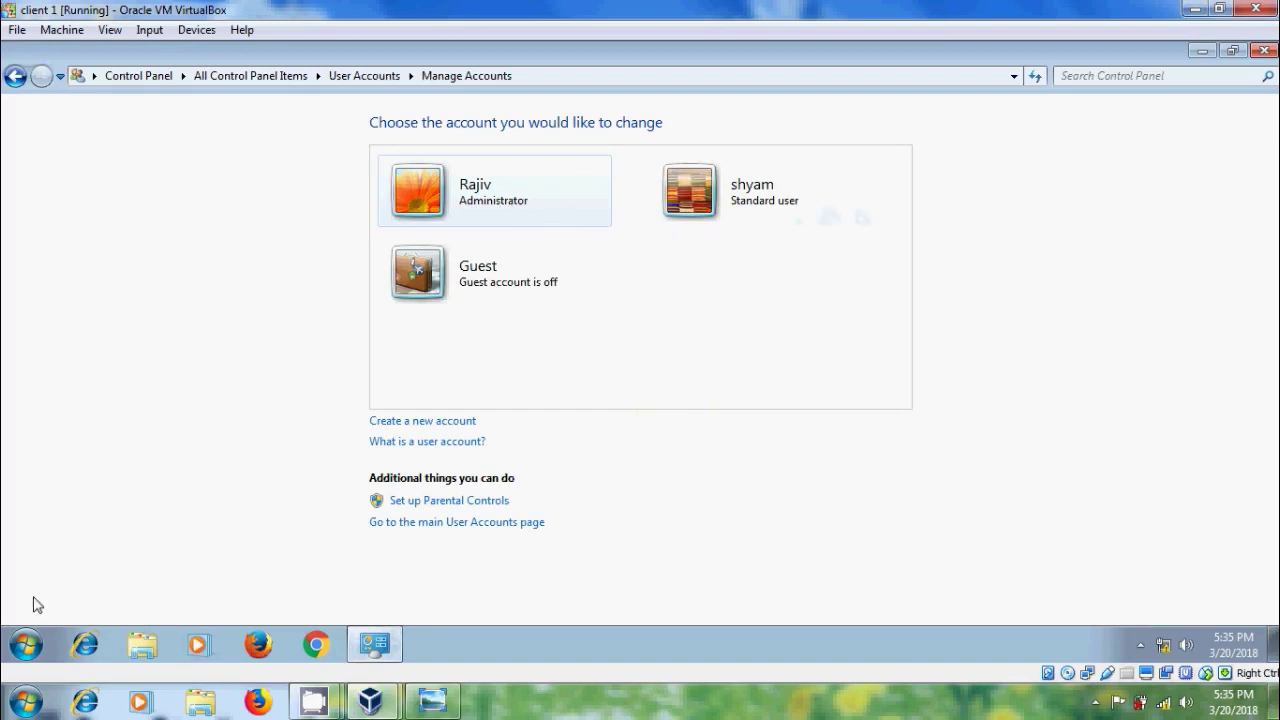
pyautogui.click(27, 646)
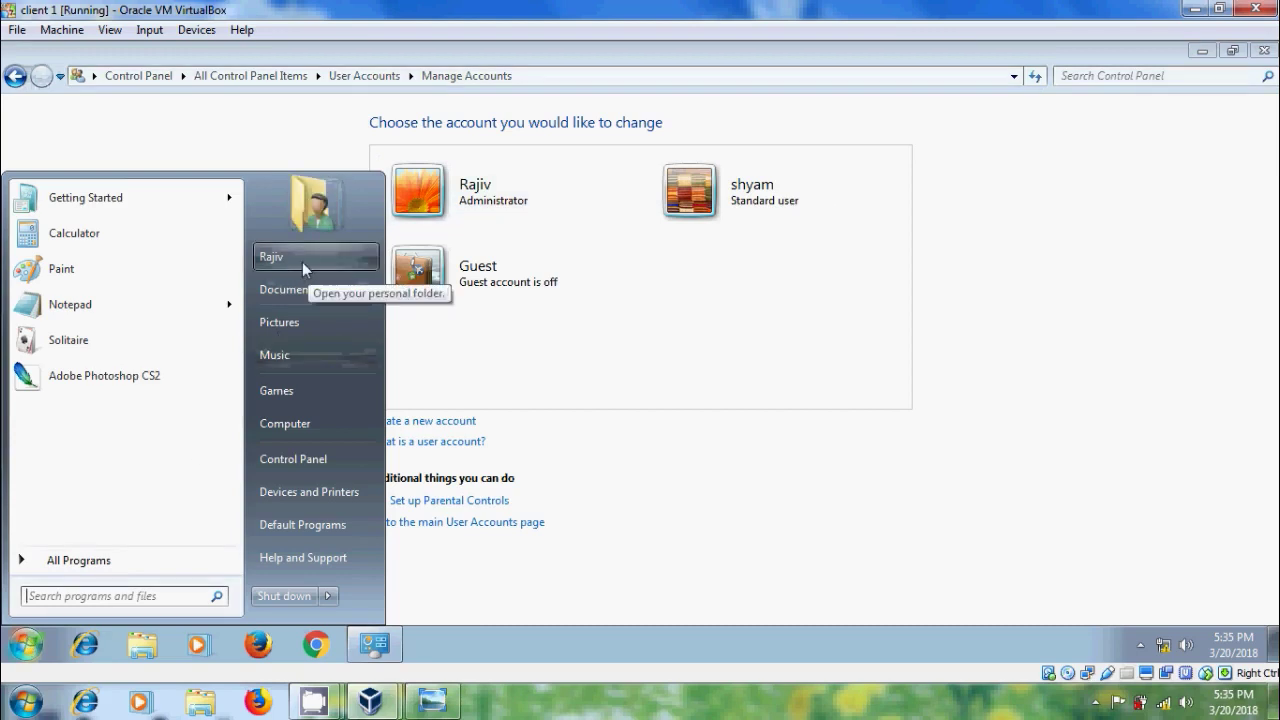
pyautogui.click(27, 646)
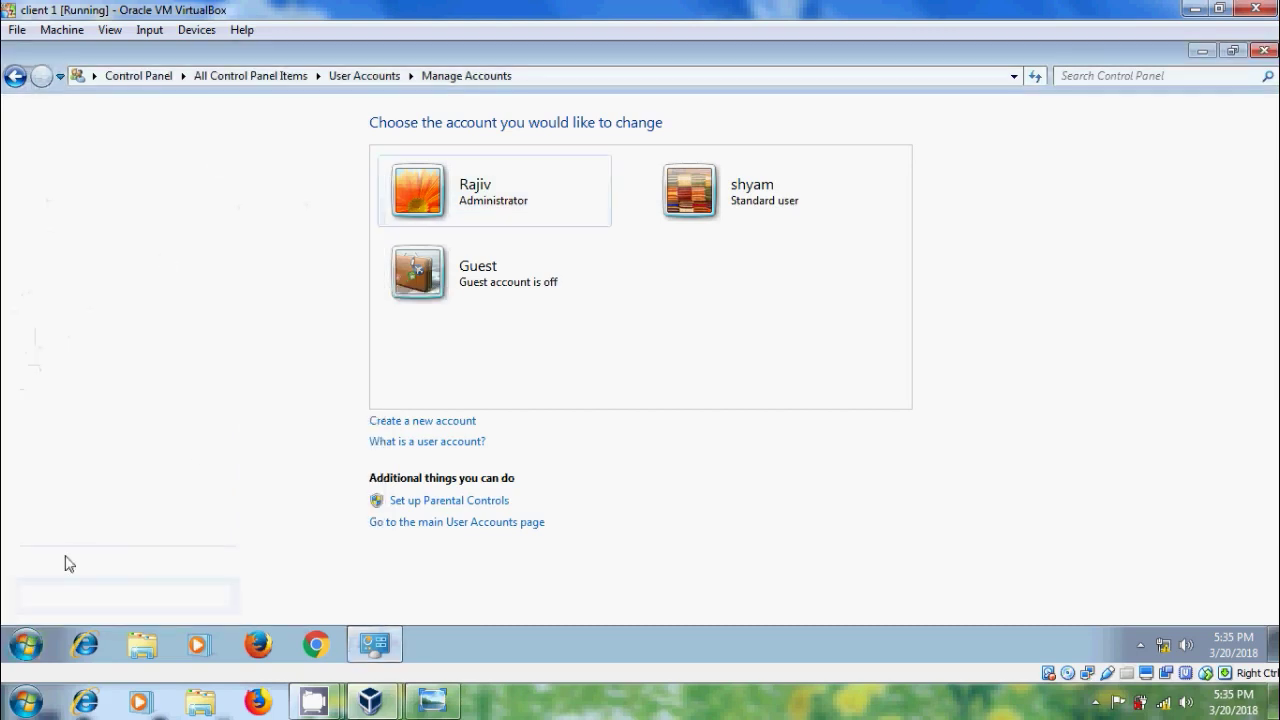
pyautogui.click(27, 646)
pyautogui.click(300, 424)
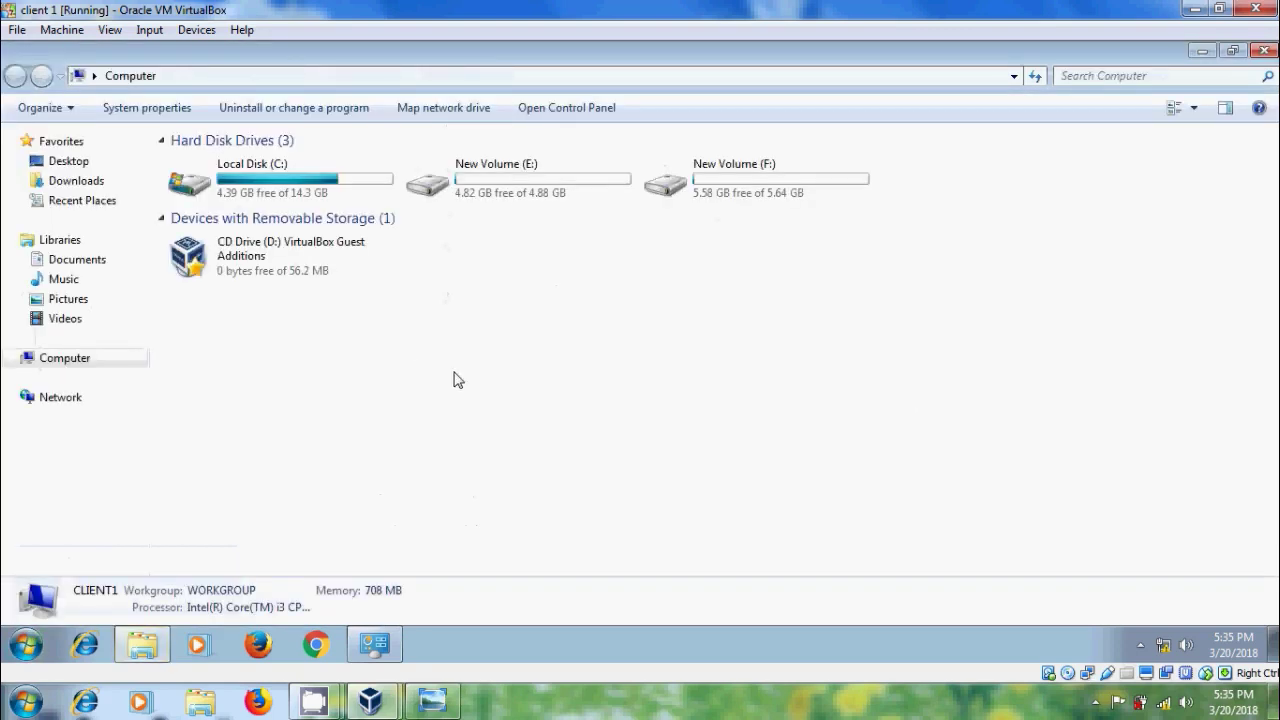
# - In the folder options' advanced view settings, choose to show hidden files, folders, and drives
pyautogui.click(75, 112)
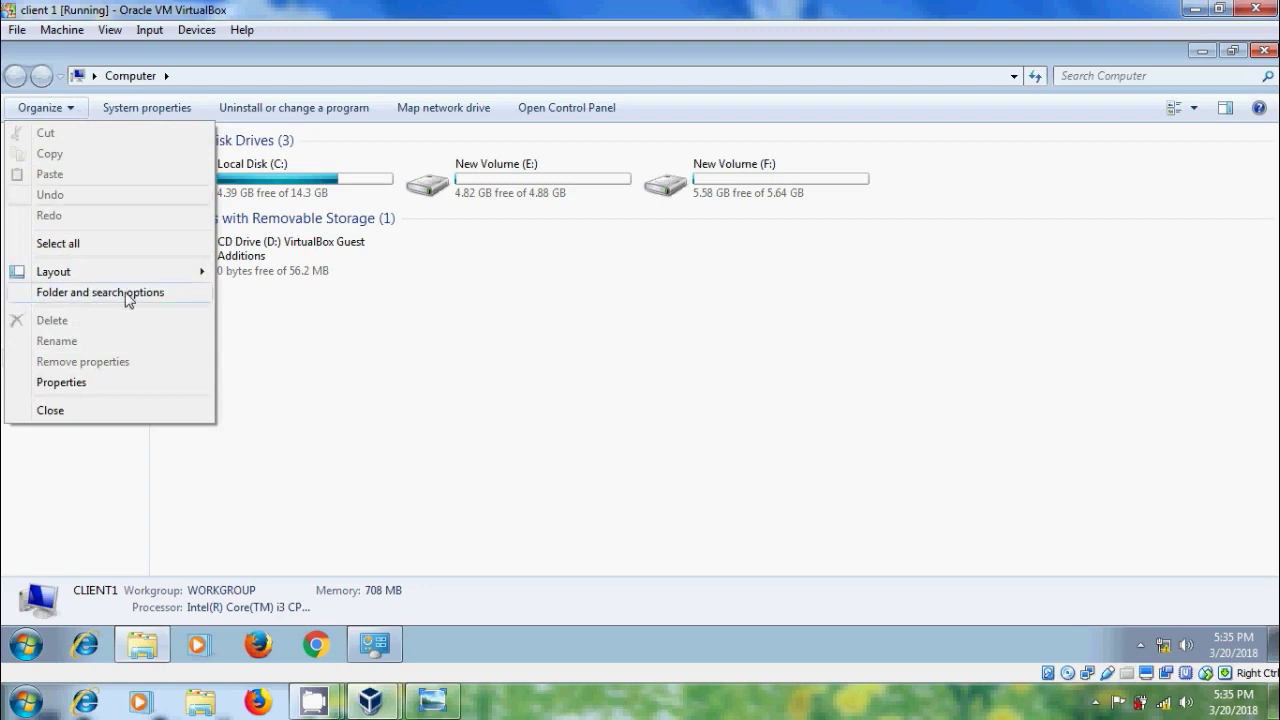
pyautogui.click(156, 304)
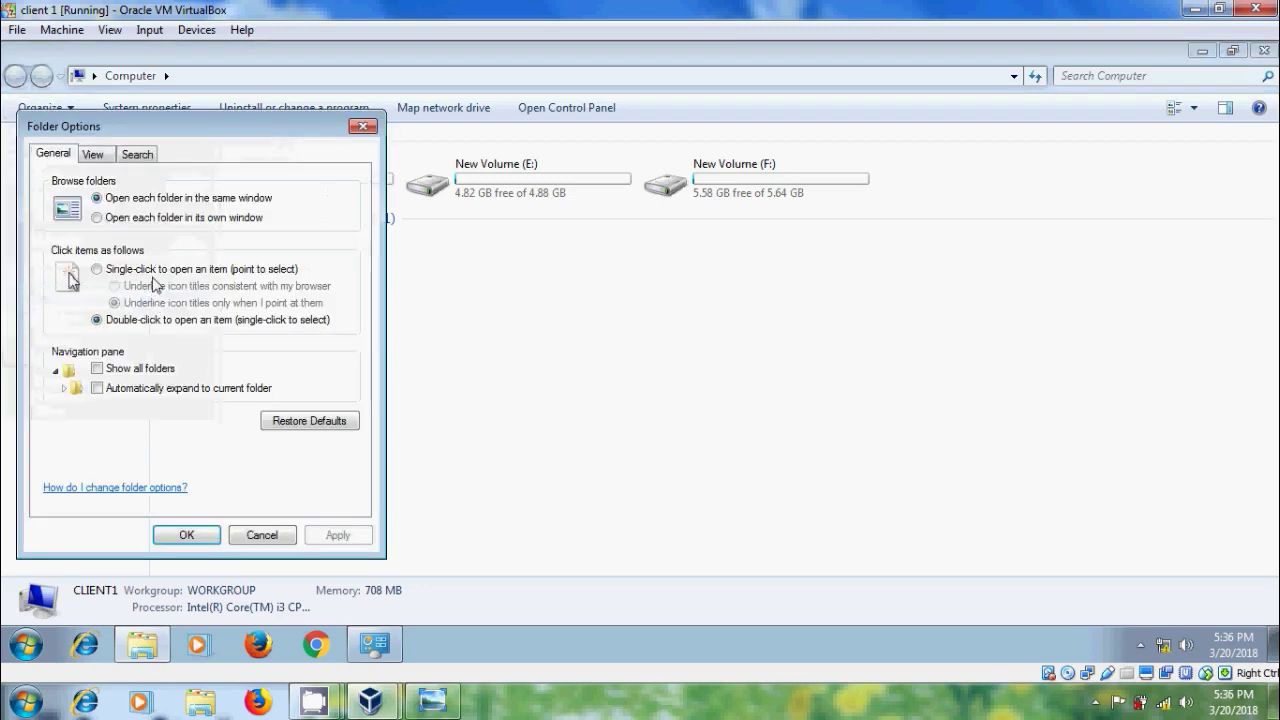
pyautogui.click(100, 157)
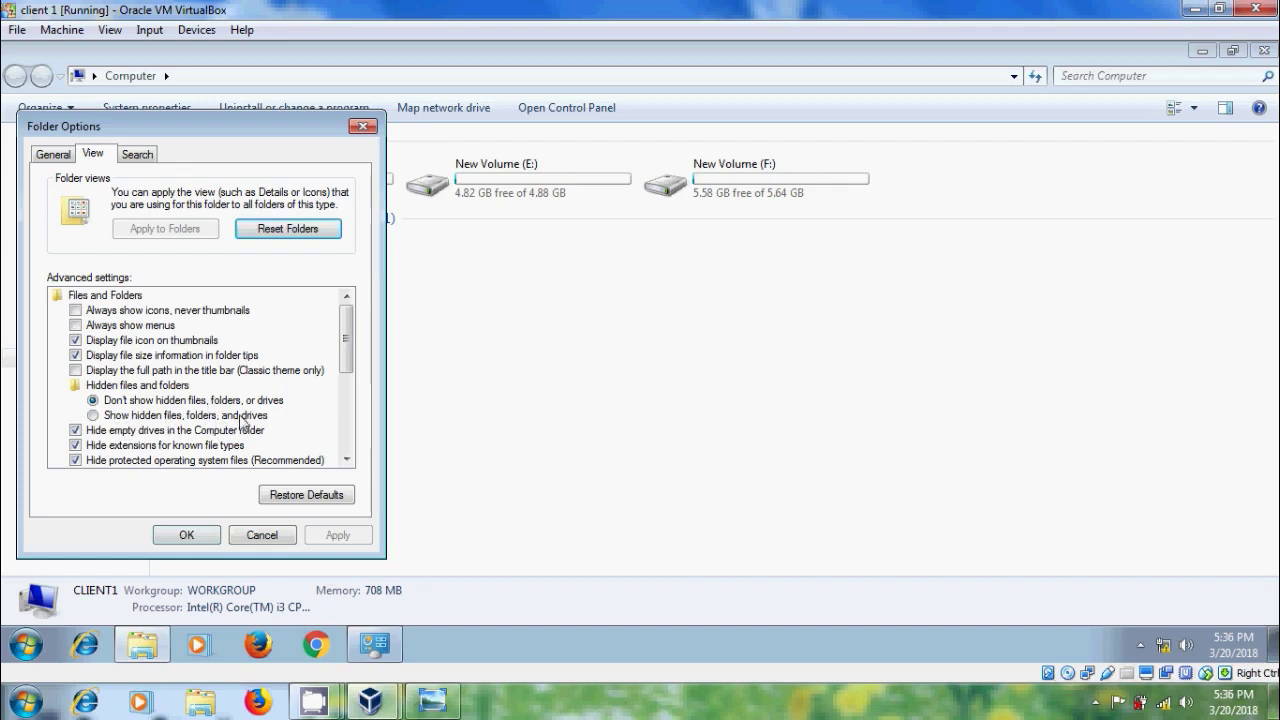
pyautogui.click(207, 416)
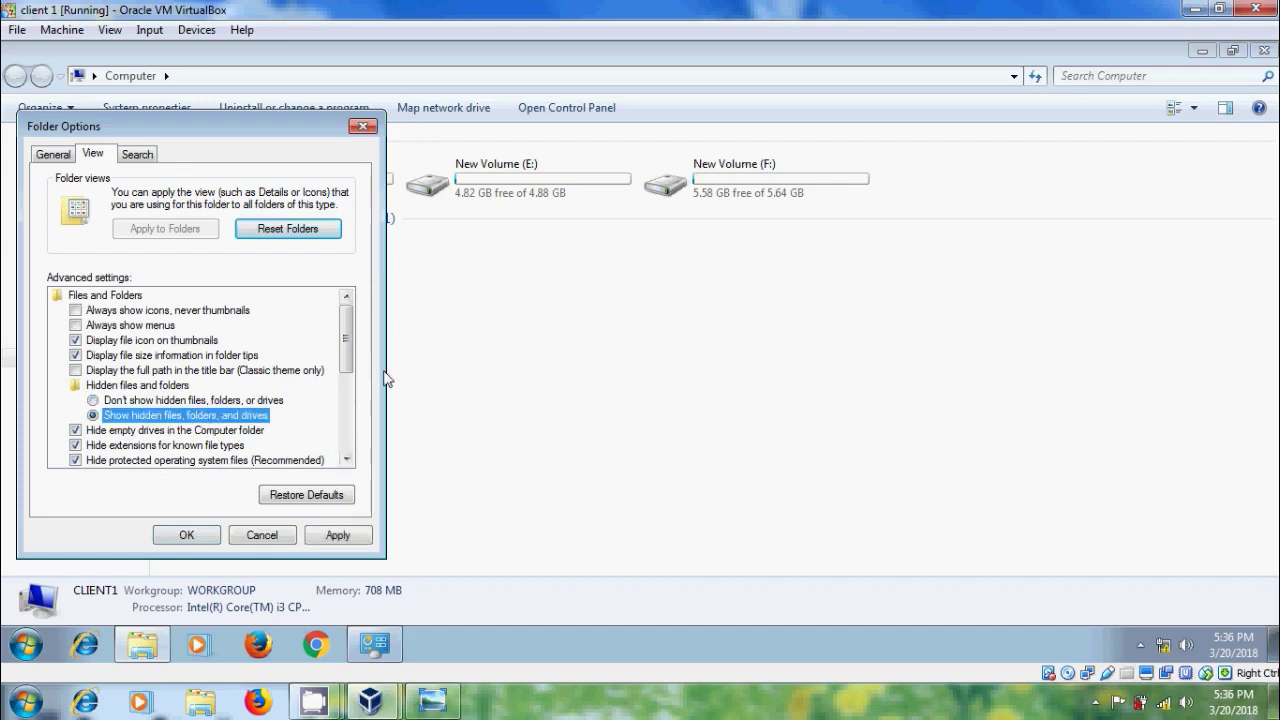
# - Turn off hiding of protected operating system files, accept the warning, and apply the folder options
pyautogui.moveTo(347, 336); pyautogui.dragTo(347, 361)
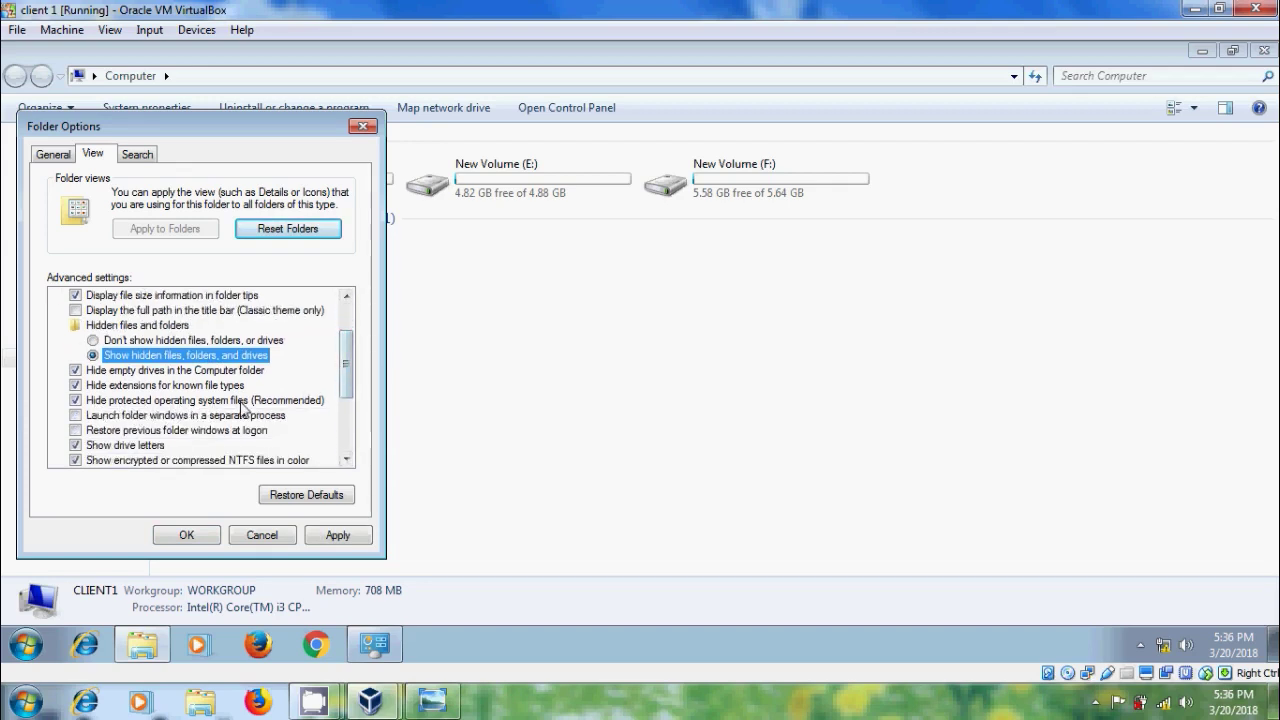
pyautogui.click(76, 401)
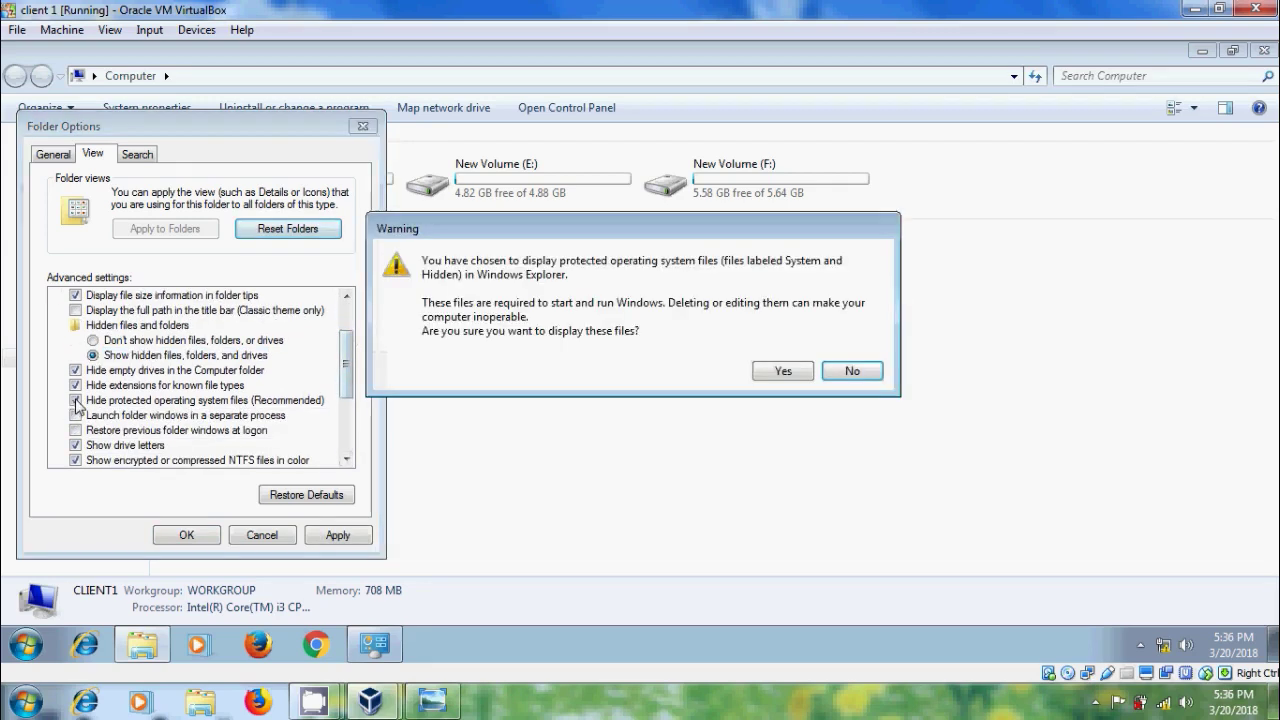
pyautogui.click(800, 372)
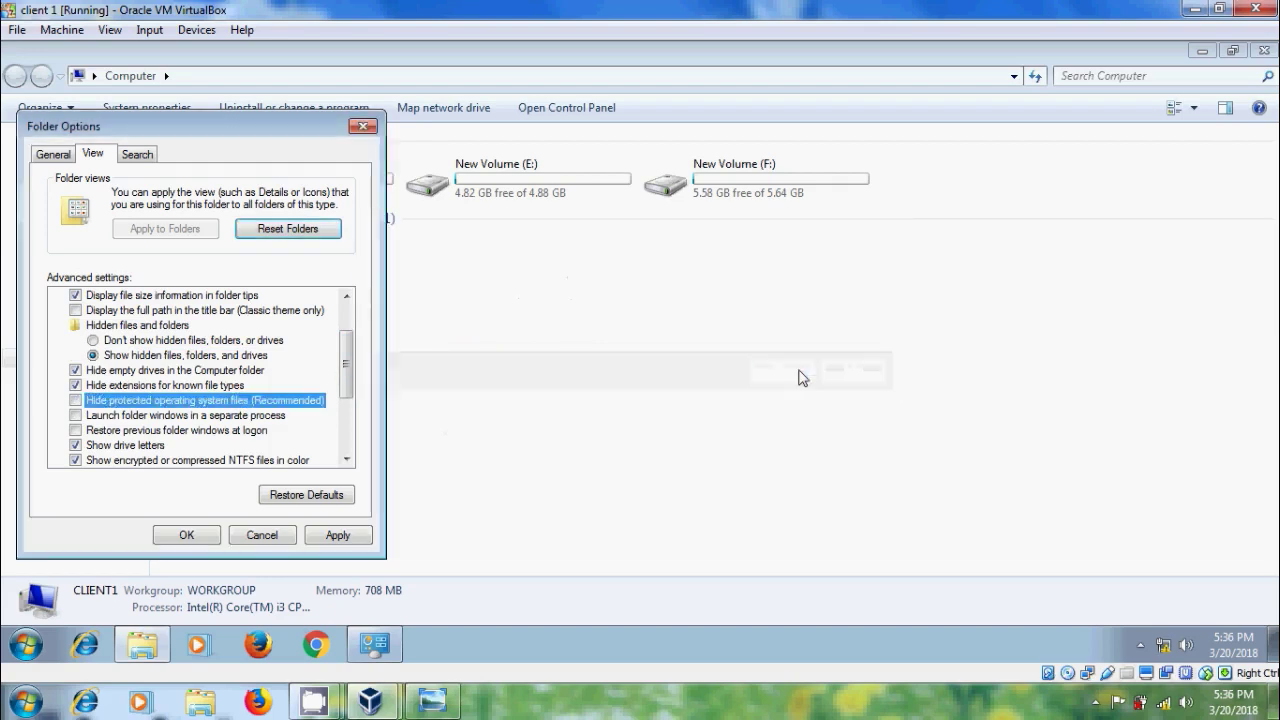
pyautogui.click(333, 536)
pyautogui.click(198, 538)
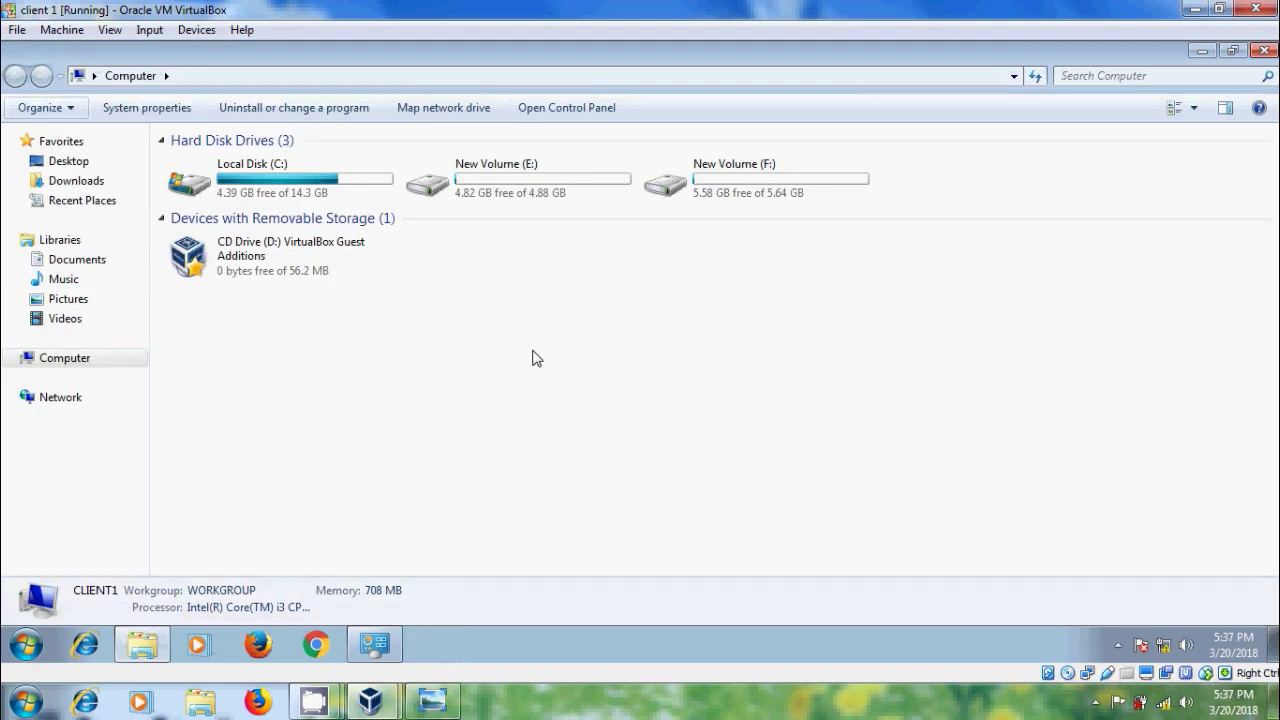
# - Run regedit and allow Registry Editor to make changes to the computer
pyautogui.press('super+r')
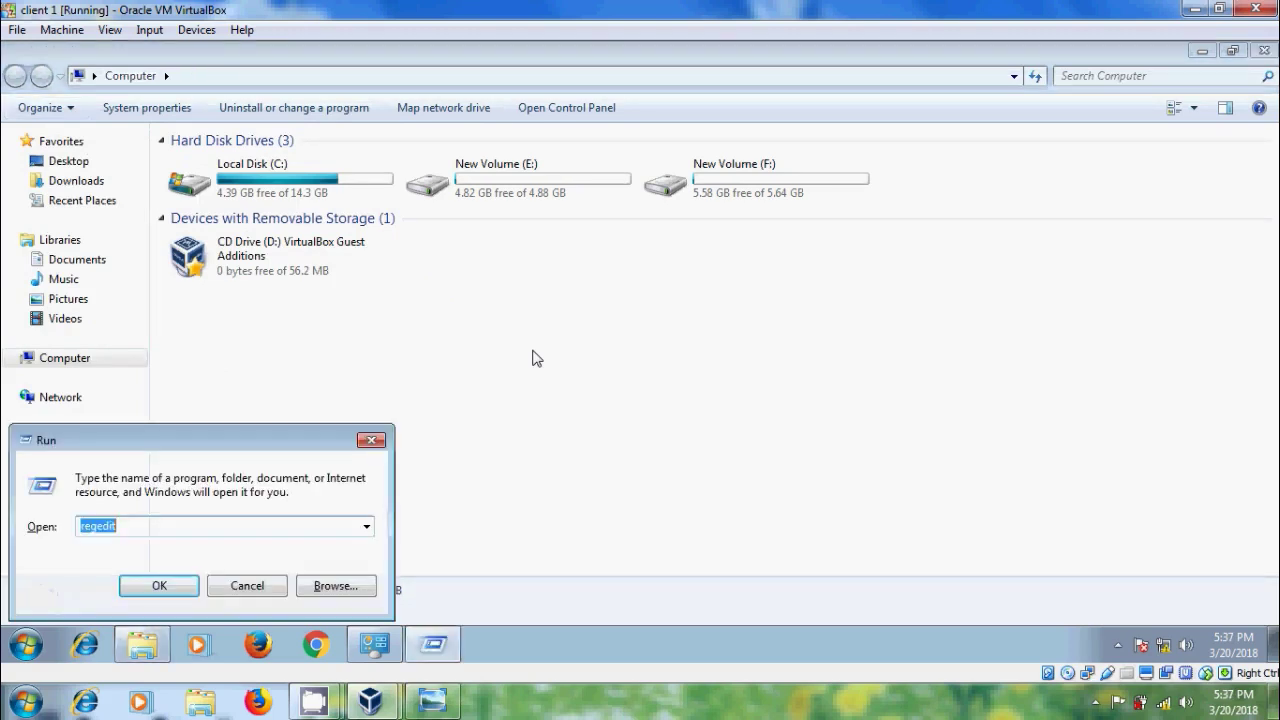
pyautogui.write('regedi')
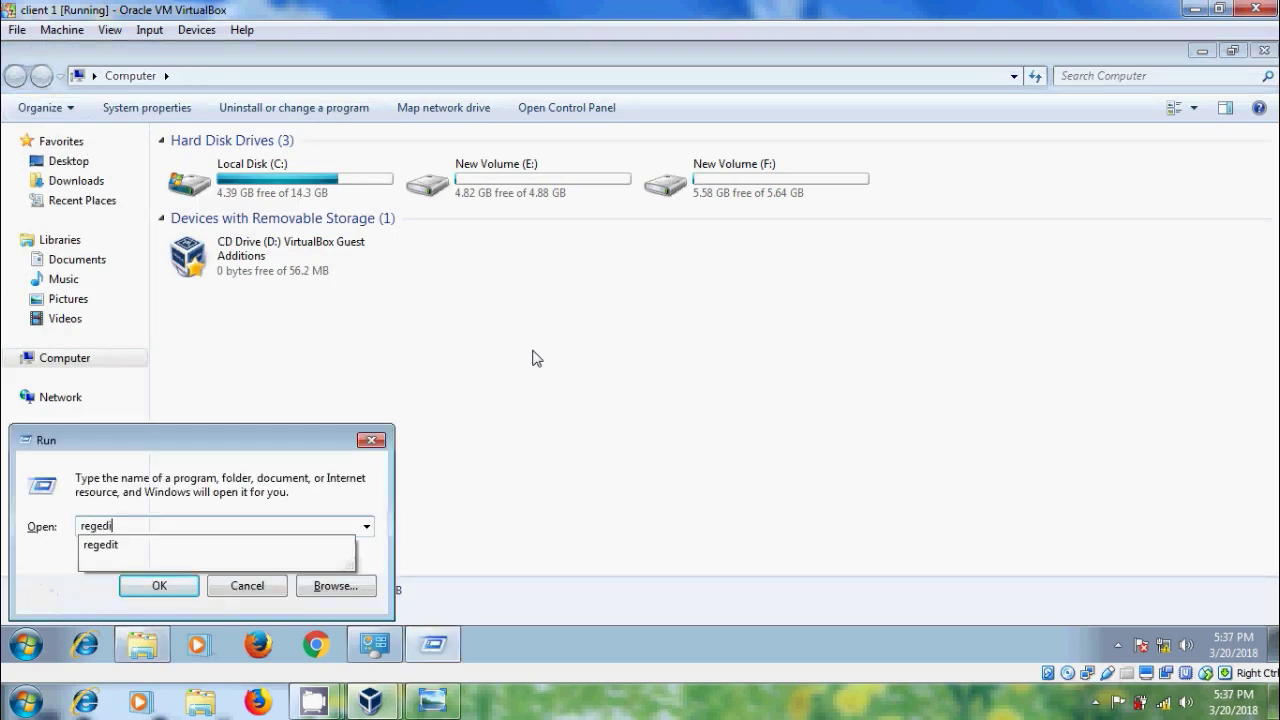
pyautogui.write('t')
pyautogui.press('Return')
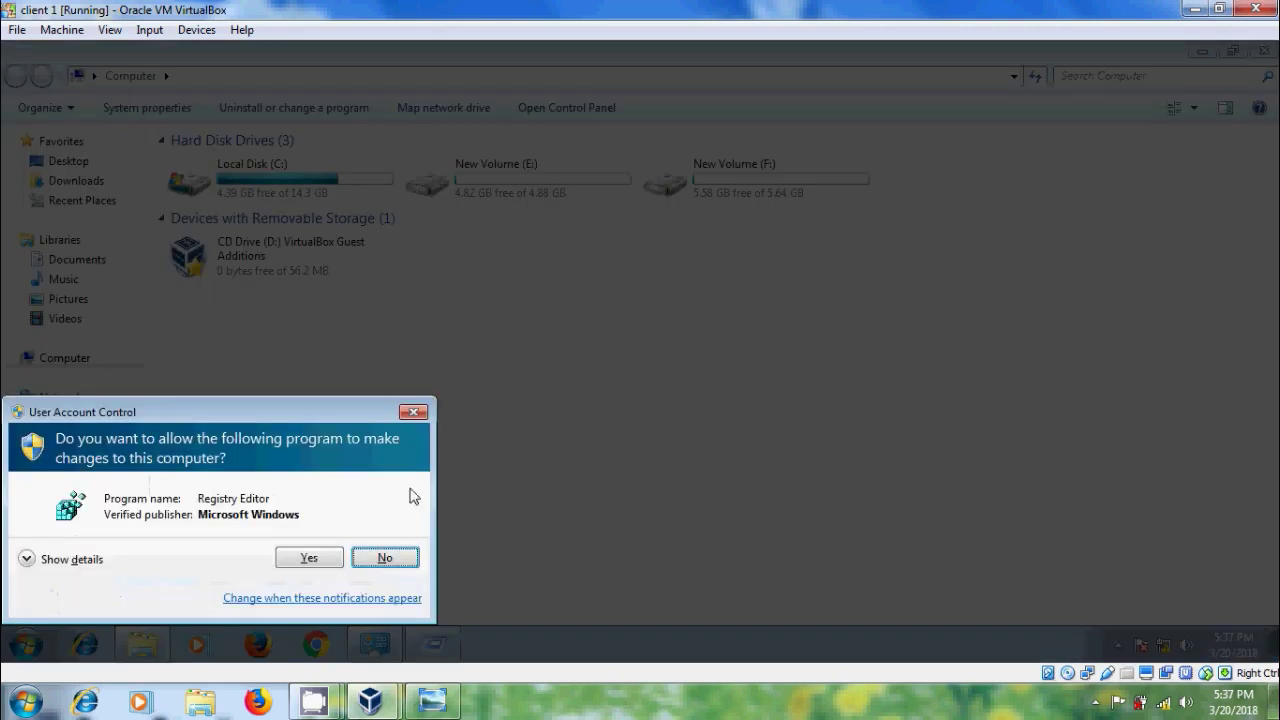
pyautogui.click(309, 557)
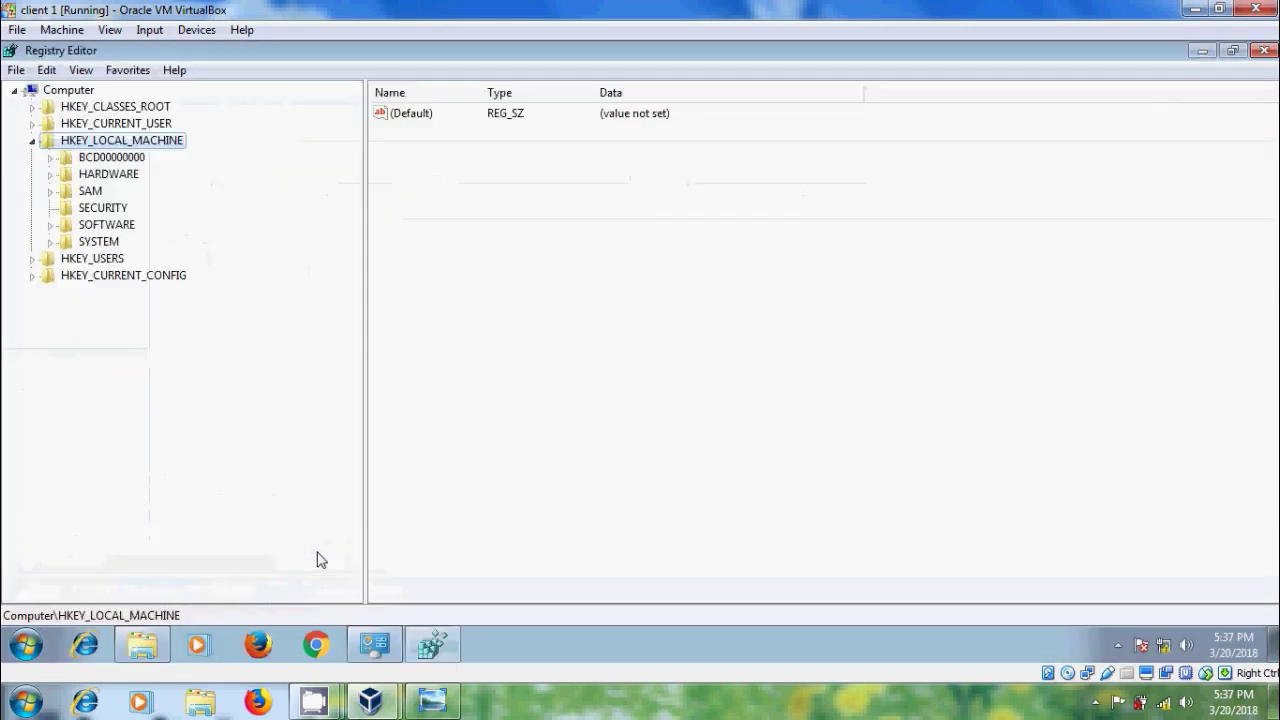
# - Collapse HKEY_LOCAL_MACHINE, then expand and select the HKEY_USERS key
pyautogui.click(31, 141)
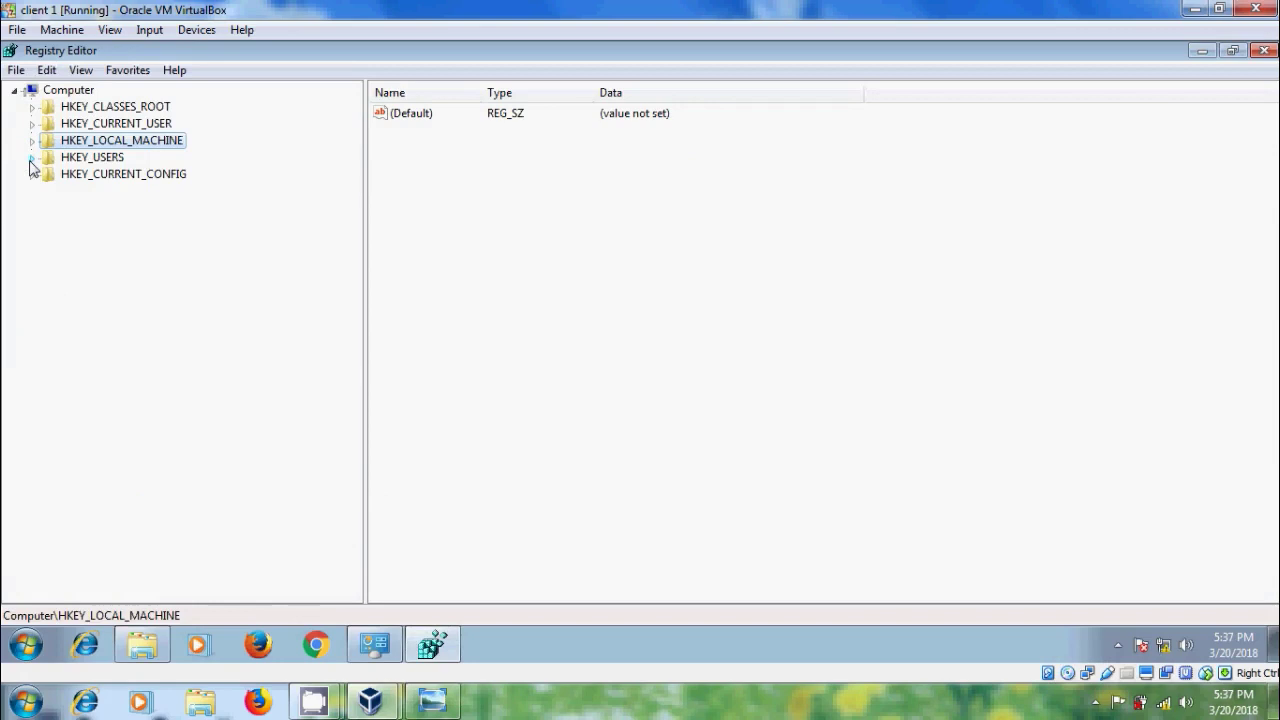
pyautogui.click(31, 160)
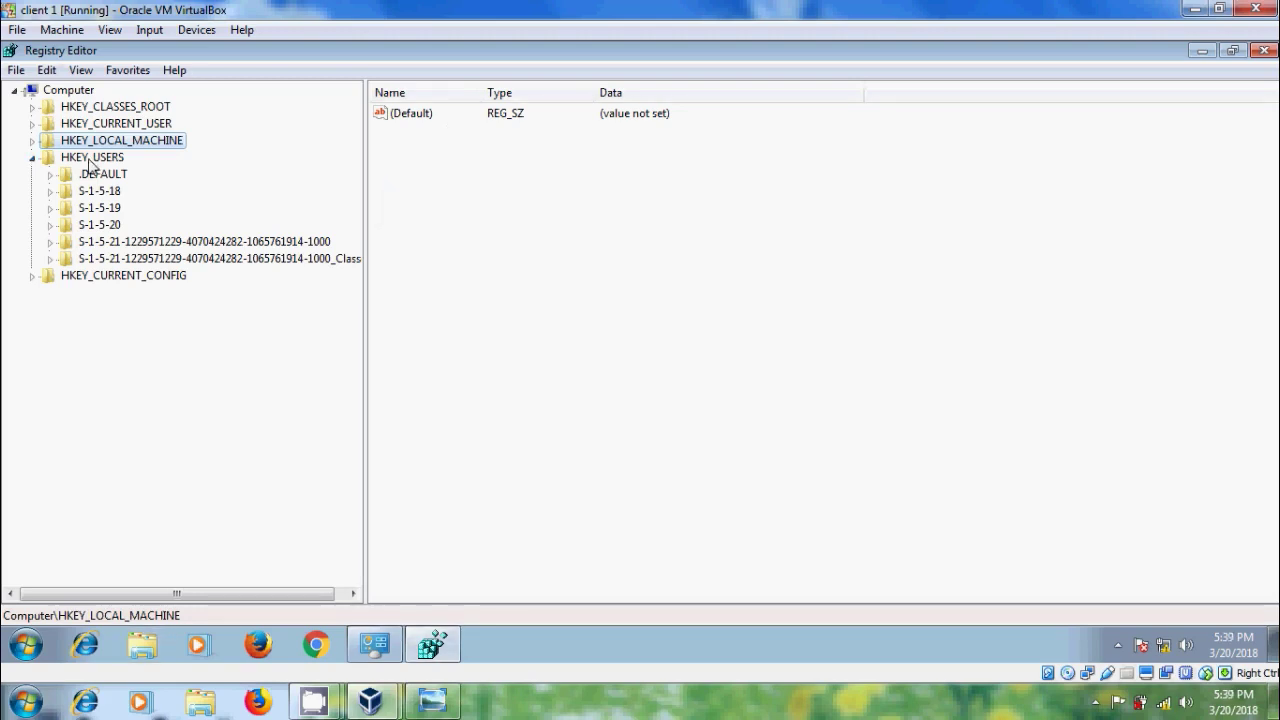
pyautogui.click(92, 158)
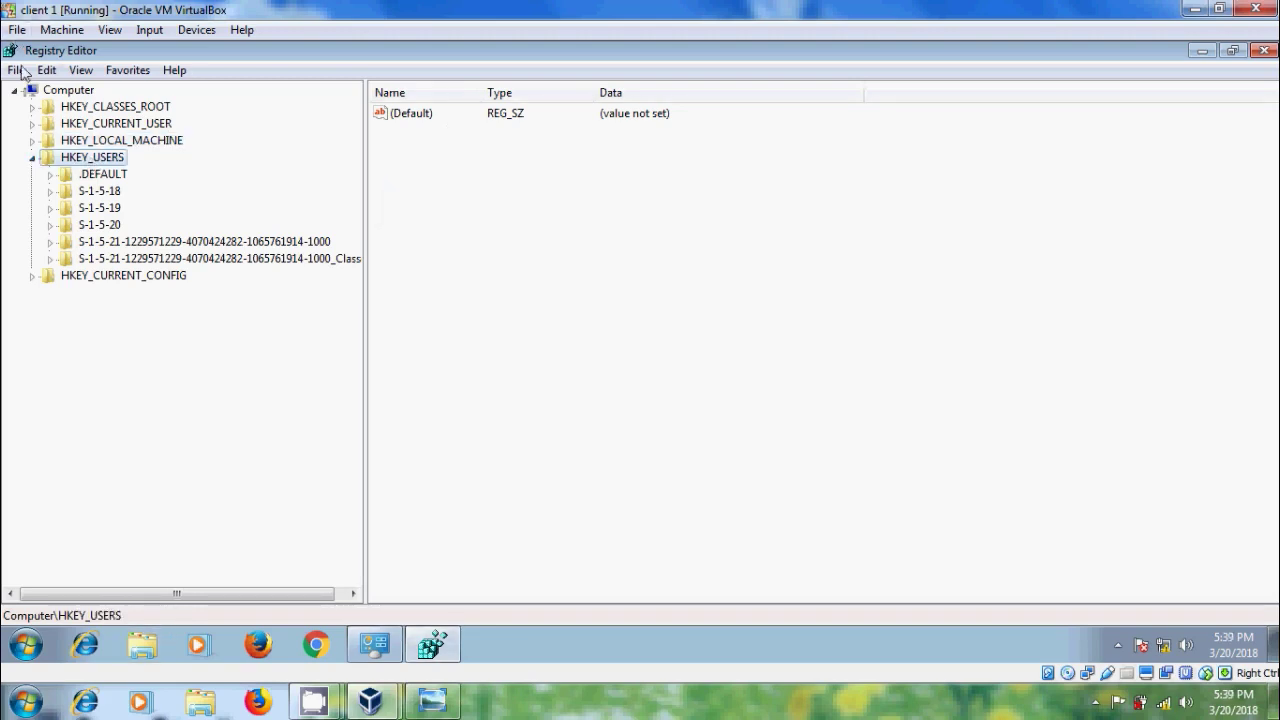
# - Load the NTUSER.DAT hive from the standard user's profile folder in C:\Documents and Settings under the key name aaaa
pyautogui.click(16, 71)
pyautogui.click(76, 140)
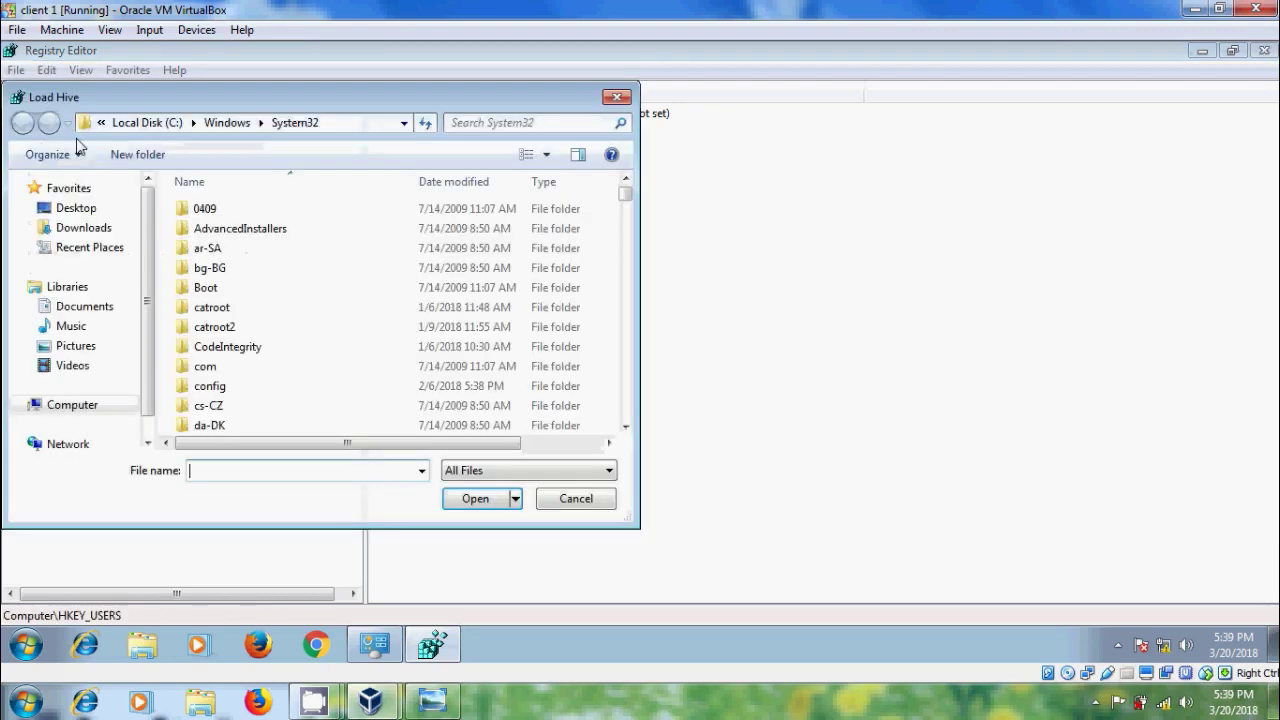
pyautogui.scroll(-1, 117, 393)
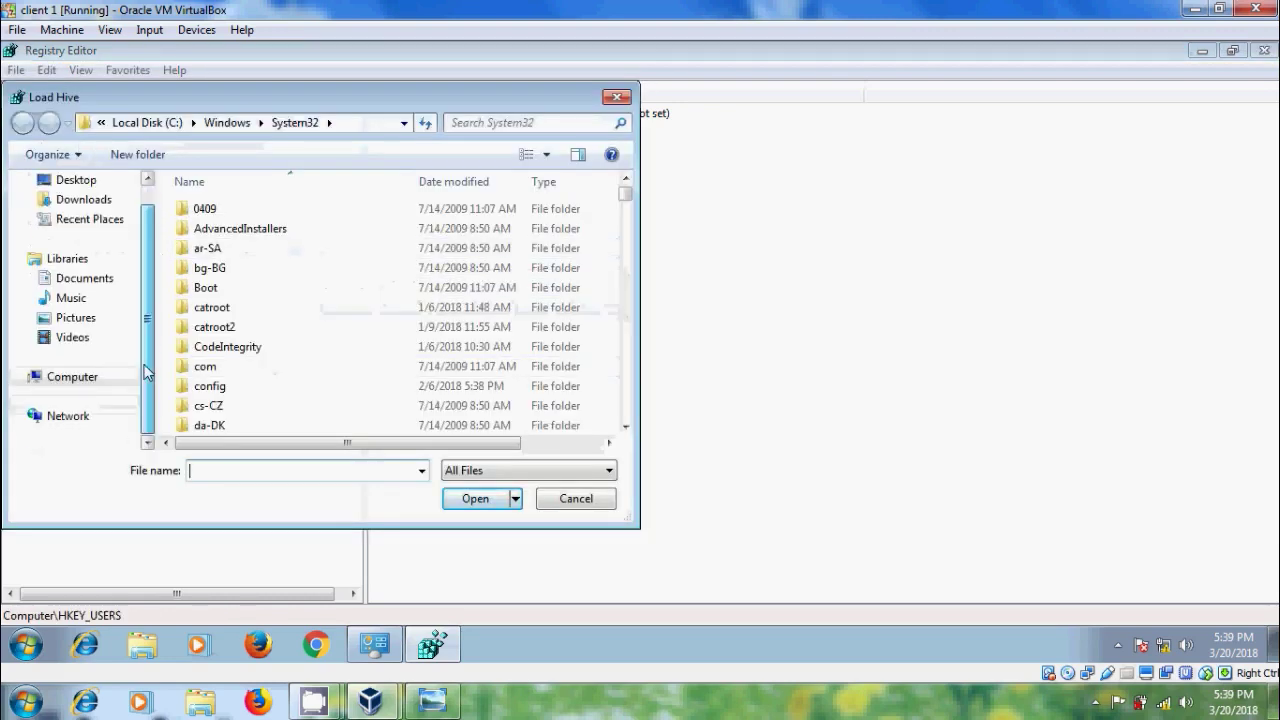
pyautogui.click(66, 378)
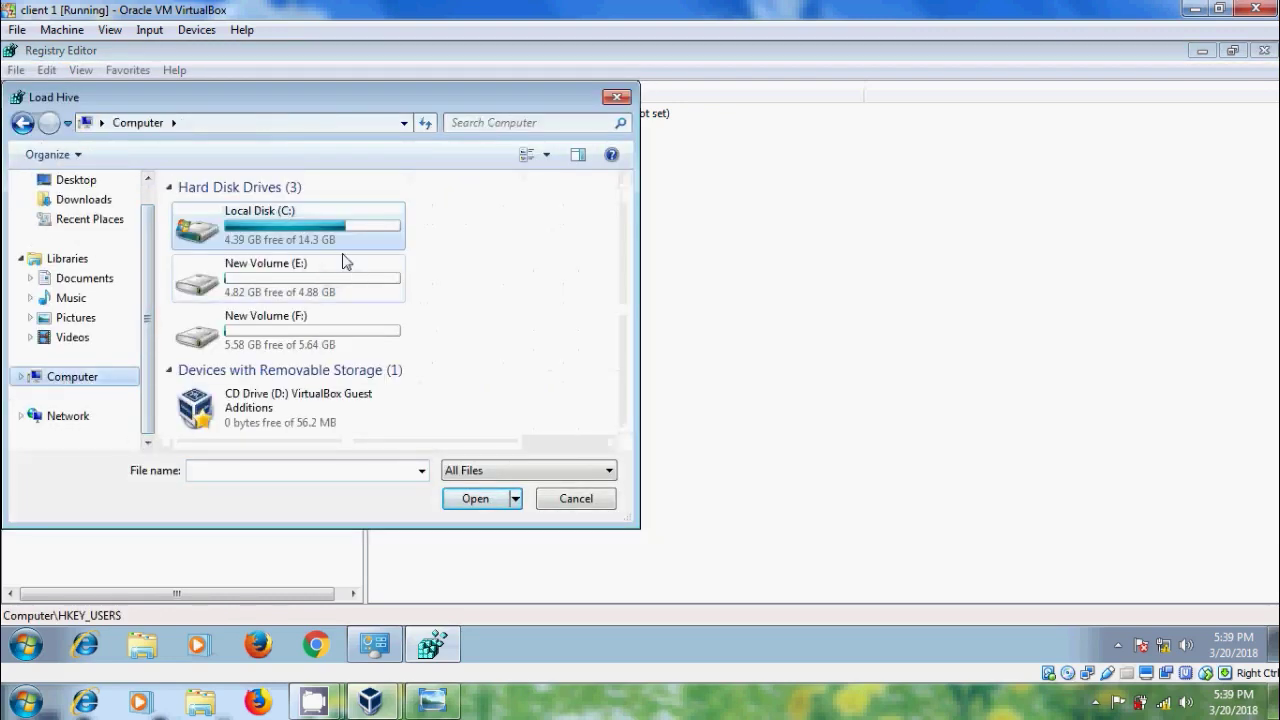
pyautogui.doubleClick(347, 237)
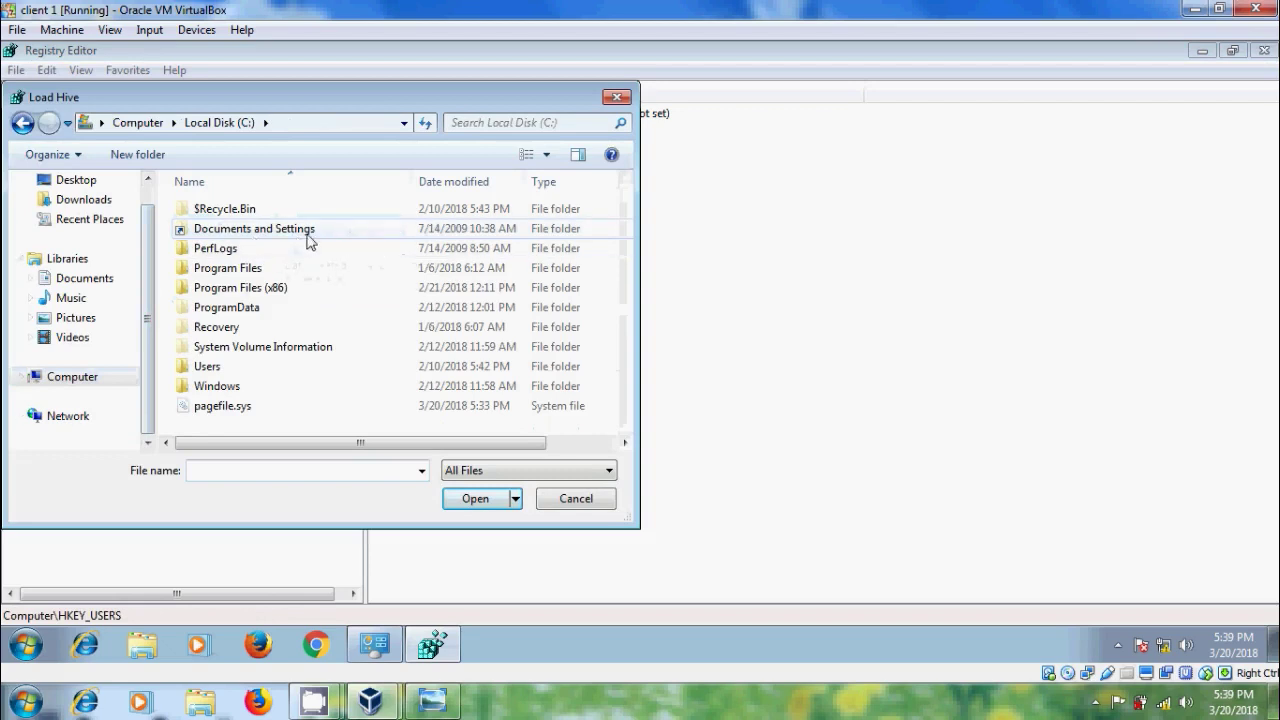
pyautogui.doubleClick(321, 232)
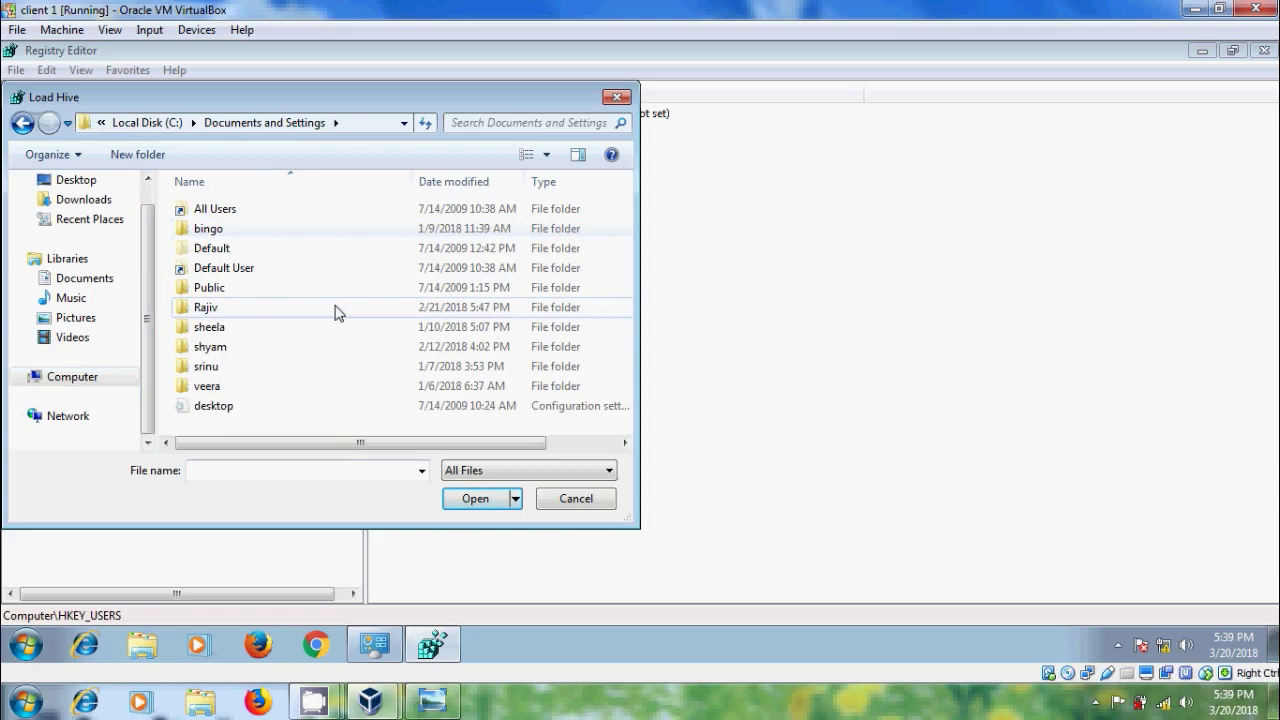
pyautogui.doubleClick(306, 347)
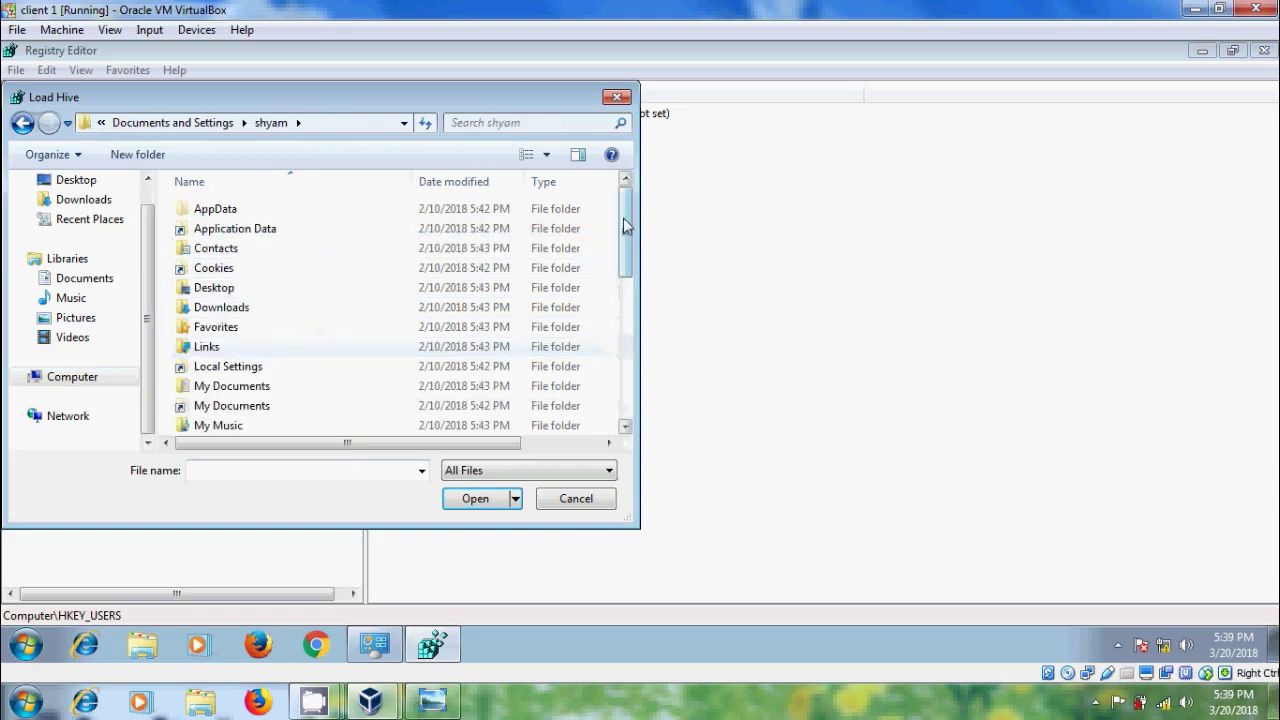
pyautogui.moveTo(624, 225); pyautogui.dragTo(655, 373)
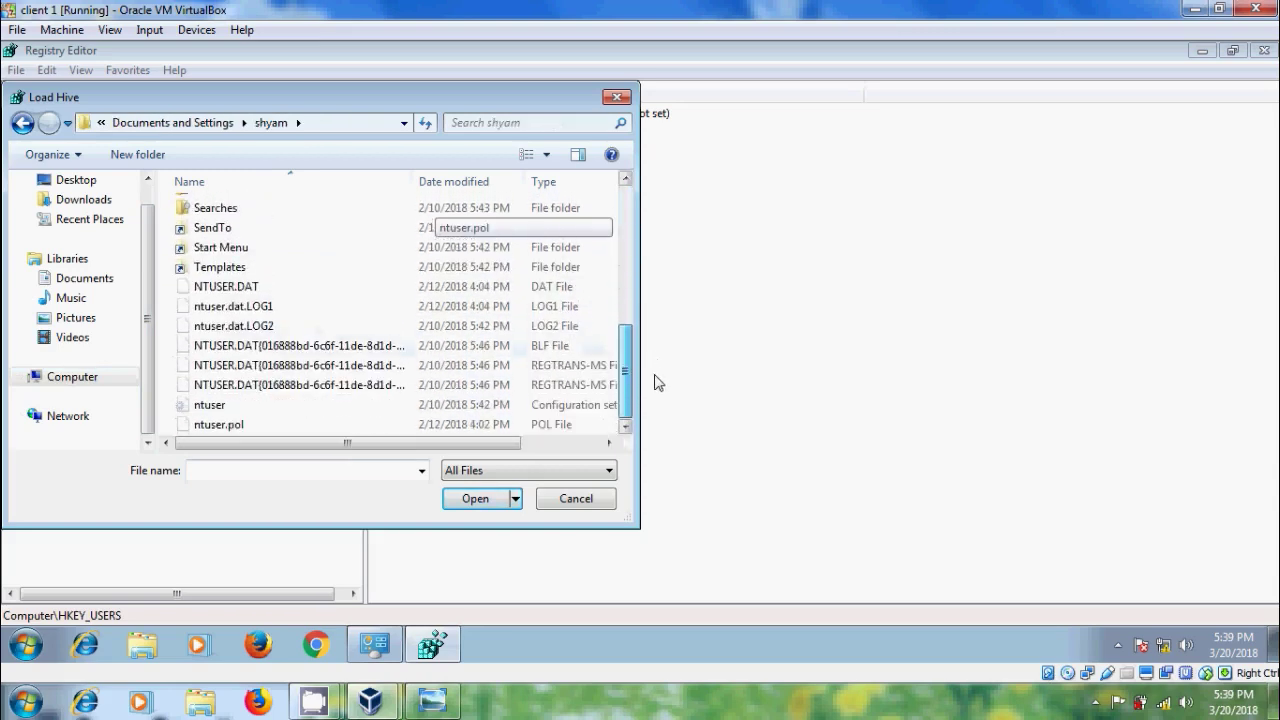
pyautogui.doubleClick(322, 290)
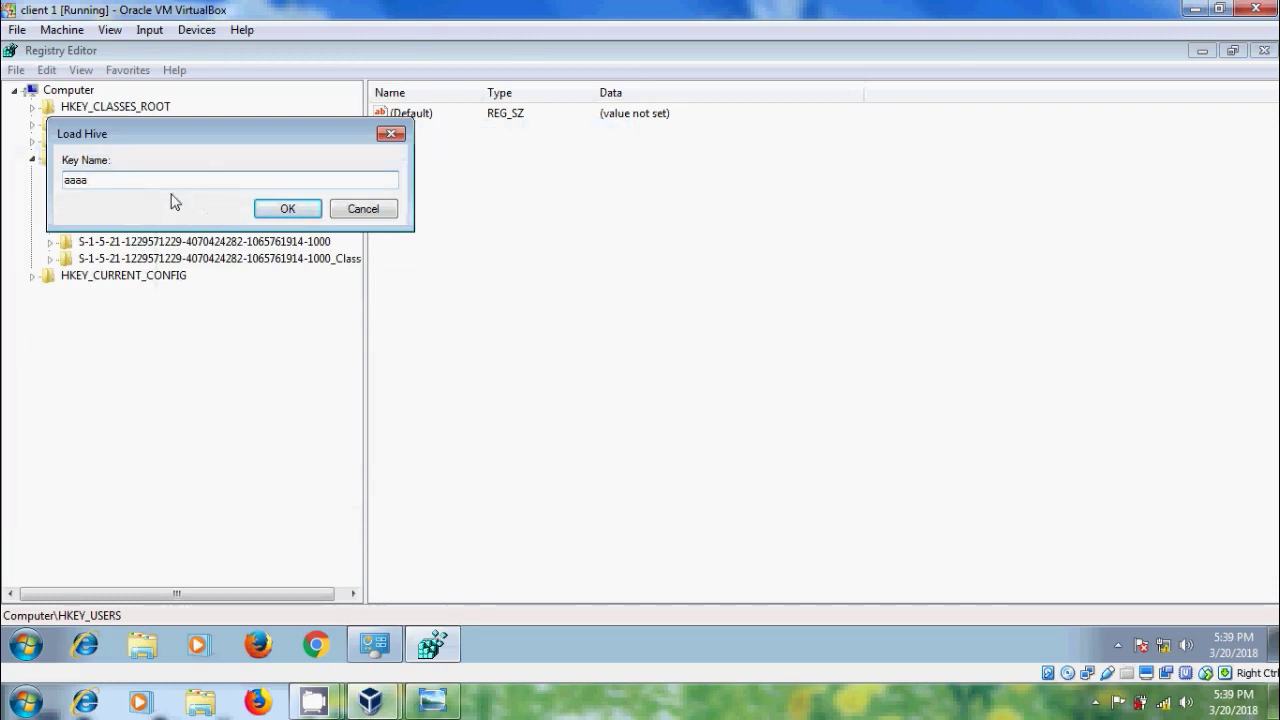
pyautogui.click(305, 212)
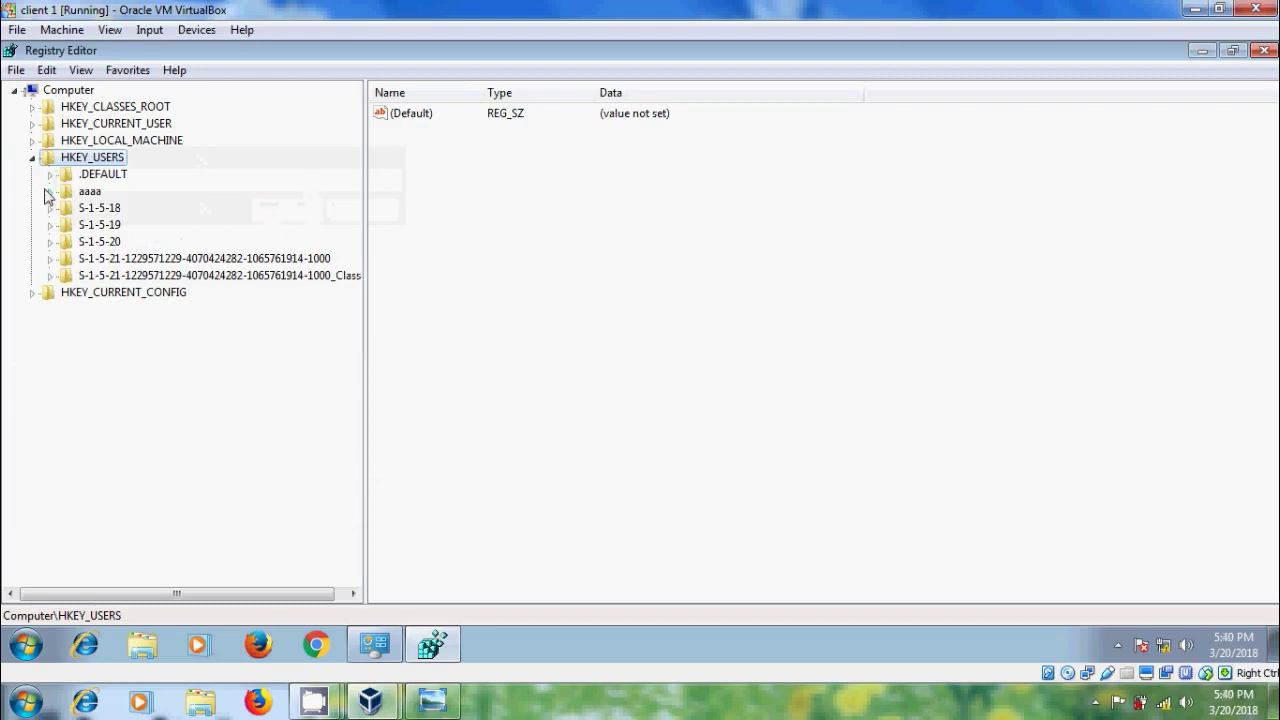
# - Expand the loaded aaaa hive down to Software\Microsoft\Windows\CurrentVersion\Policies\Explorer
pyautogui.click(51, 192)
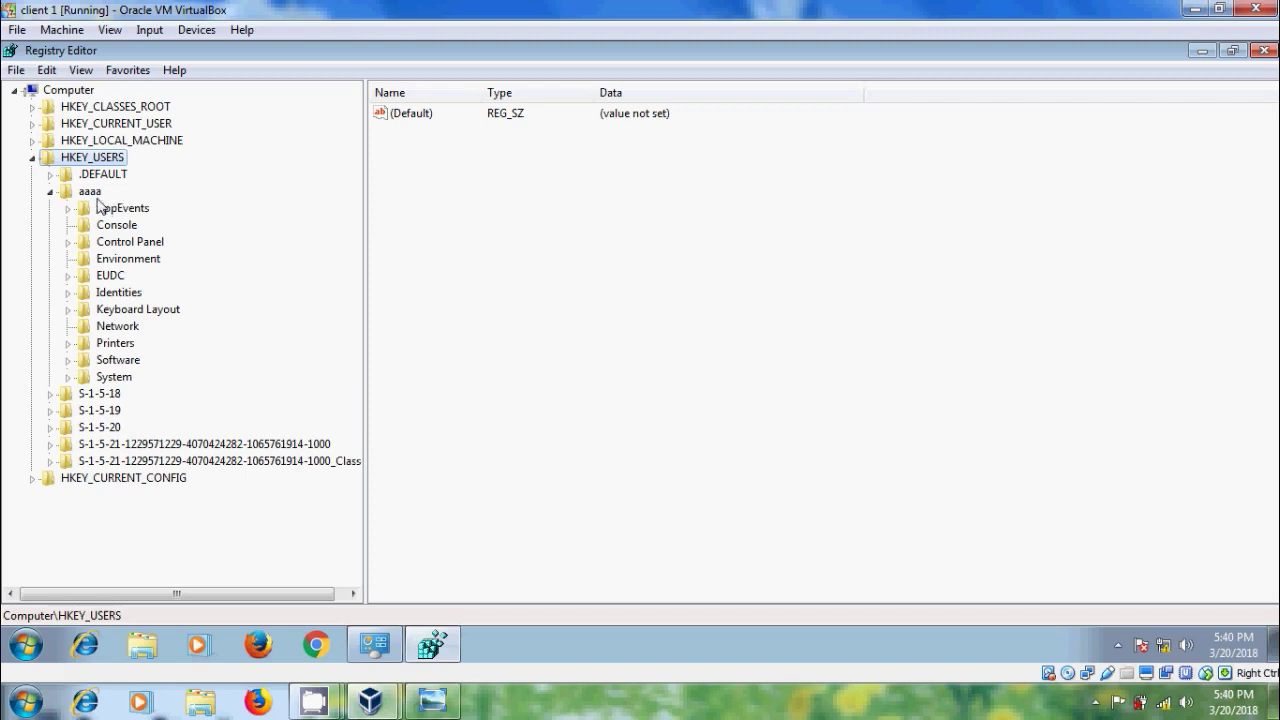
pyautogui.click(67, 361)
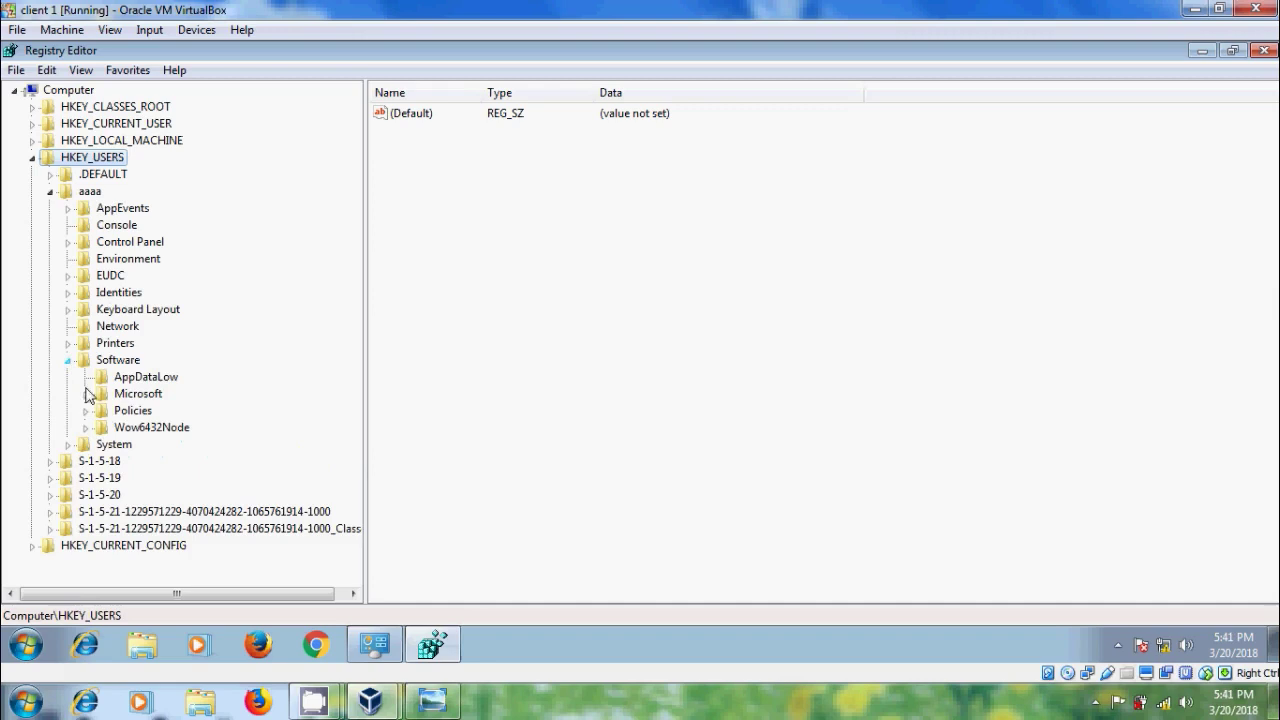
pyautogui.click(87, 396)
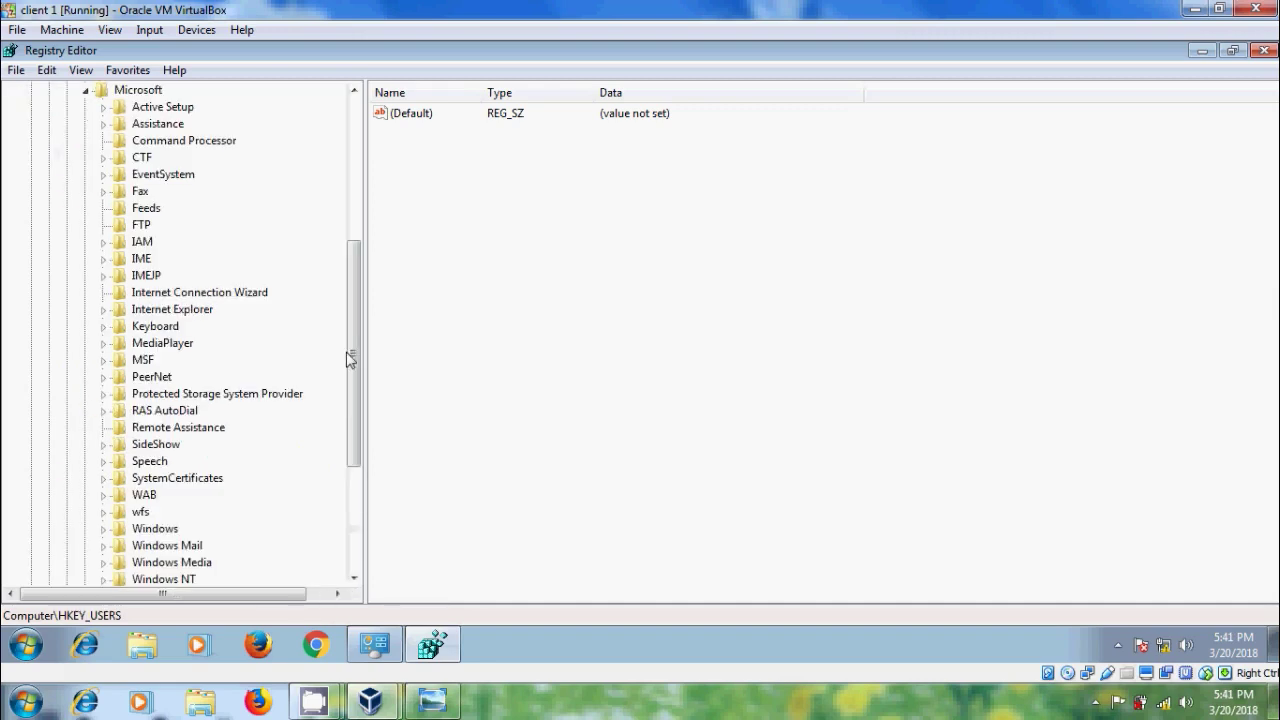
pyautogui.scroll(-1, 356, 376)
pyautogui.scroll(-1, 356, 376)
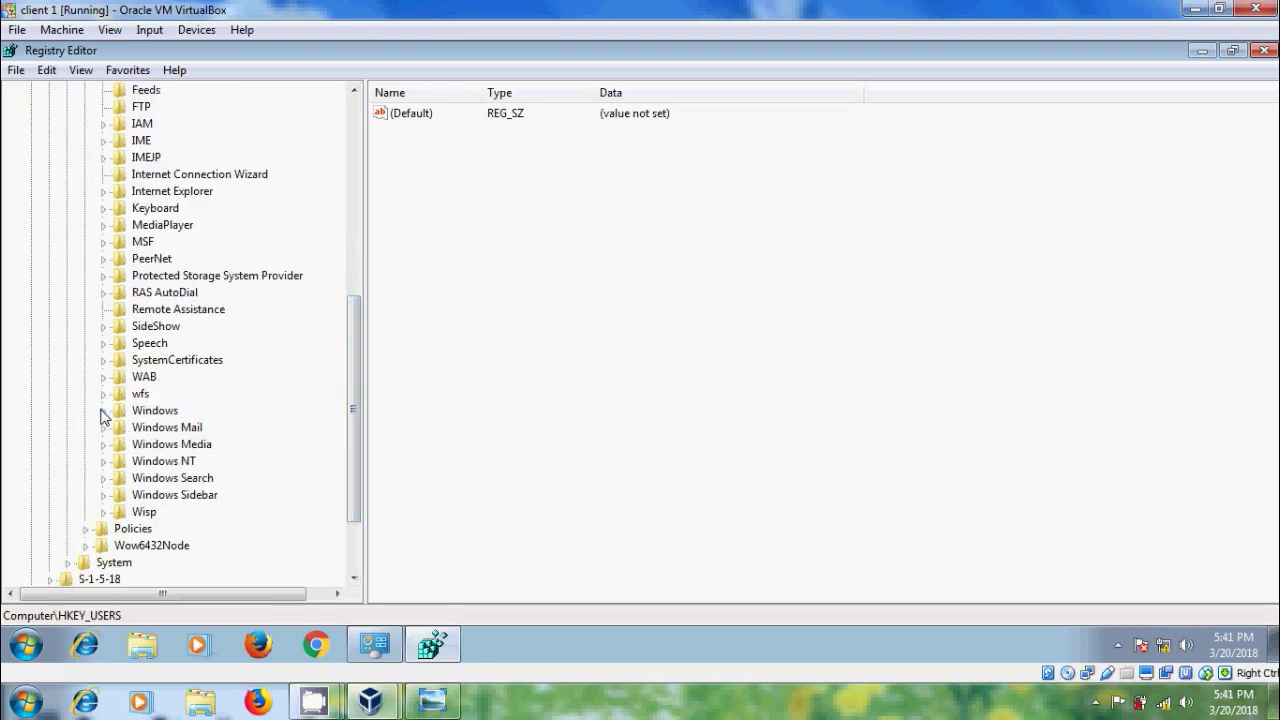
pyautogui.click(103, 411)
pyautogui.click(121, 428)
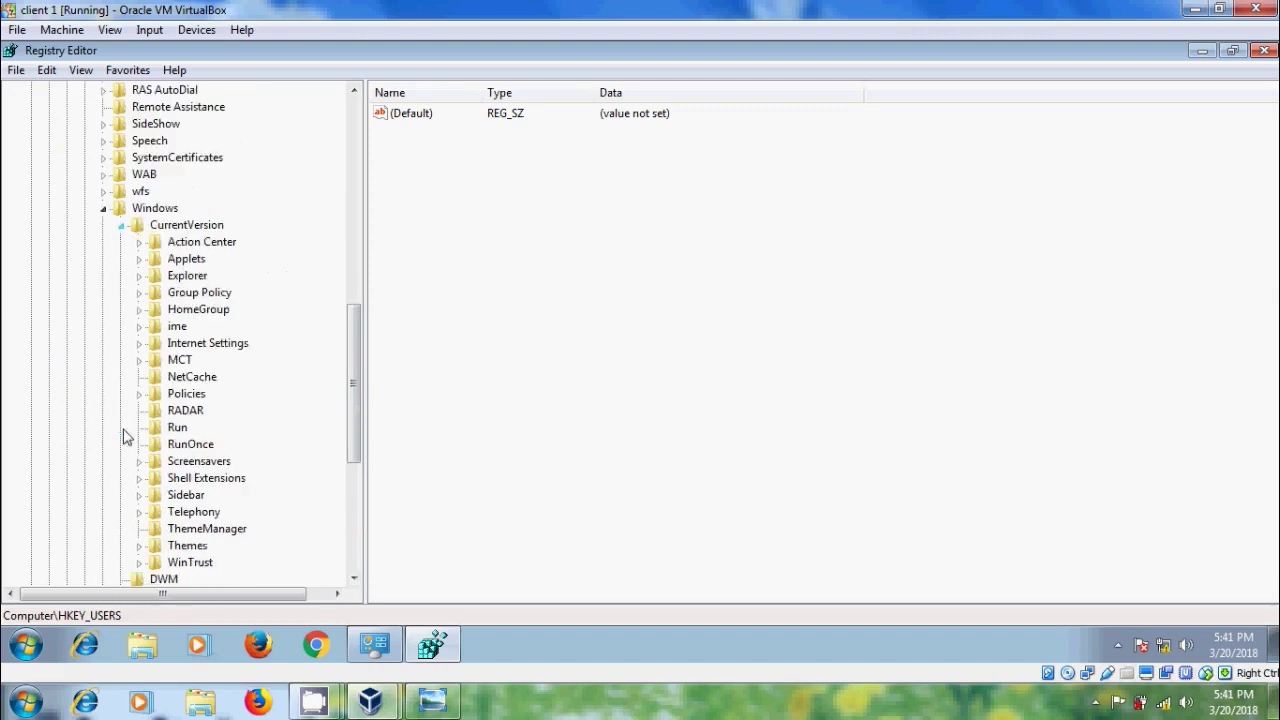
pyautogui.click(139, 394)
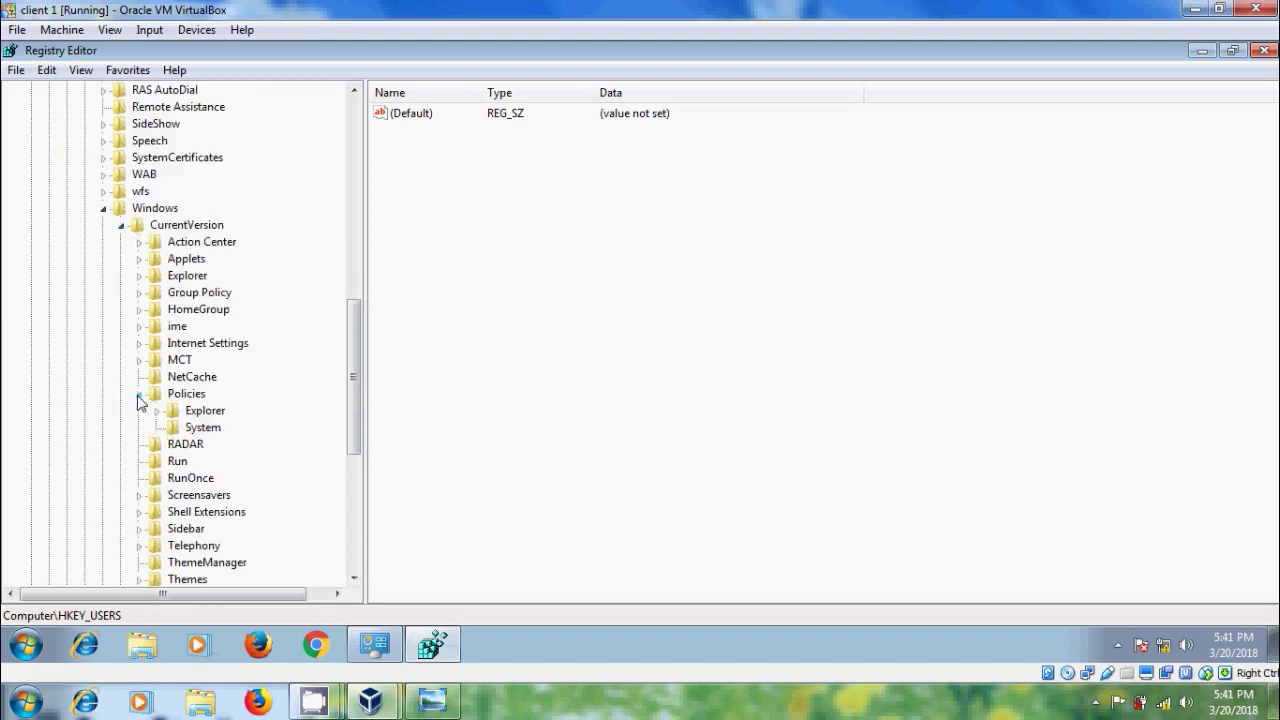
pyautogui.click(157, 411)
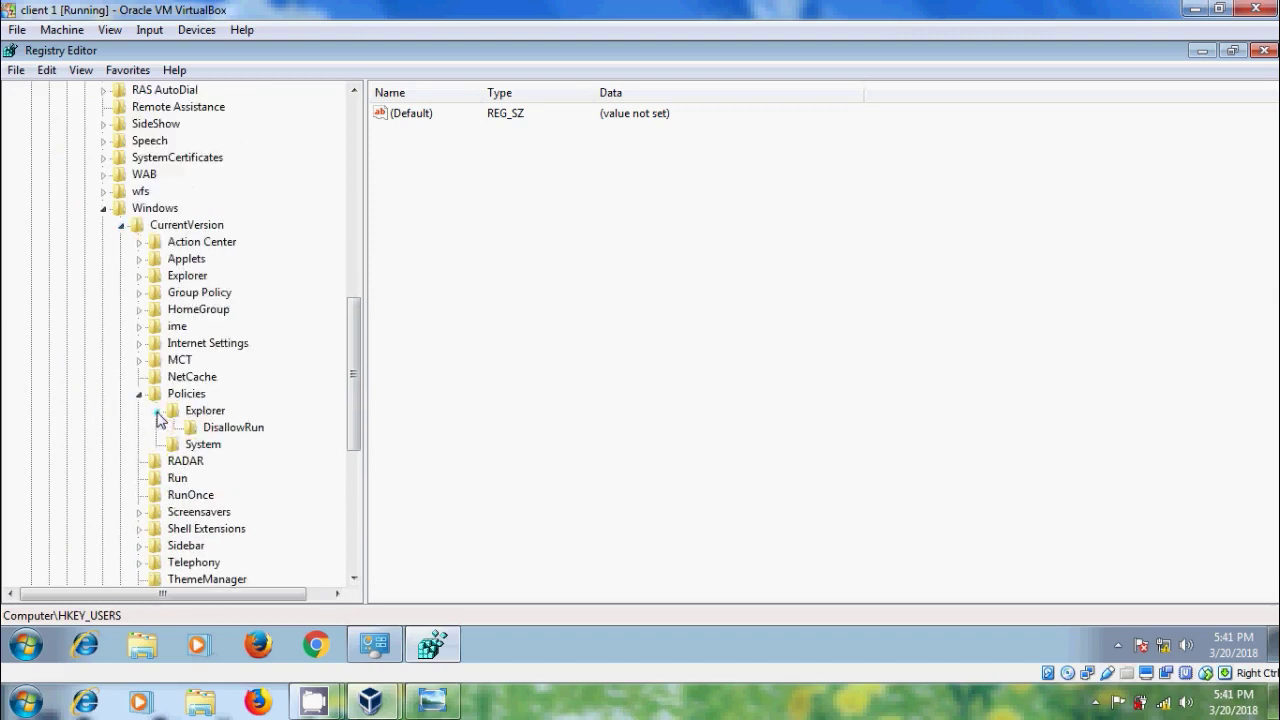
# - Select the Explorer policies key and add a new DWORD (32-bit) value to it
pyautogui.click(218, 412)
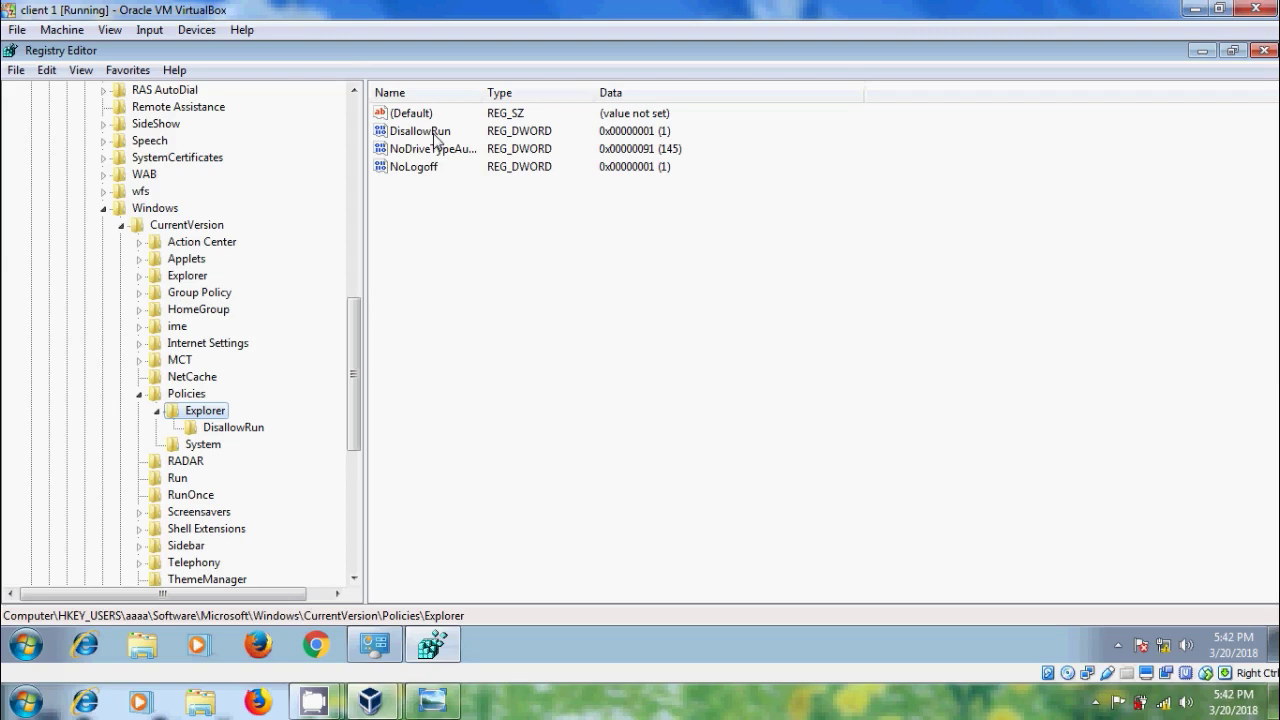
pyautogui.rightClick(452, 249)
pyautogui.moveTo(493, 260)
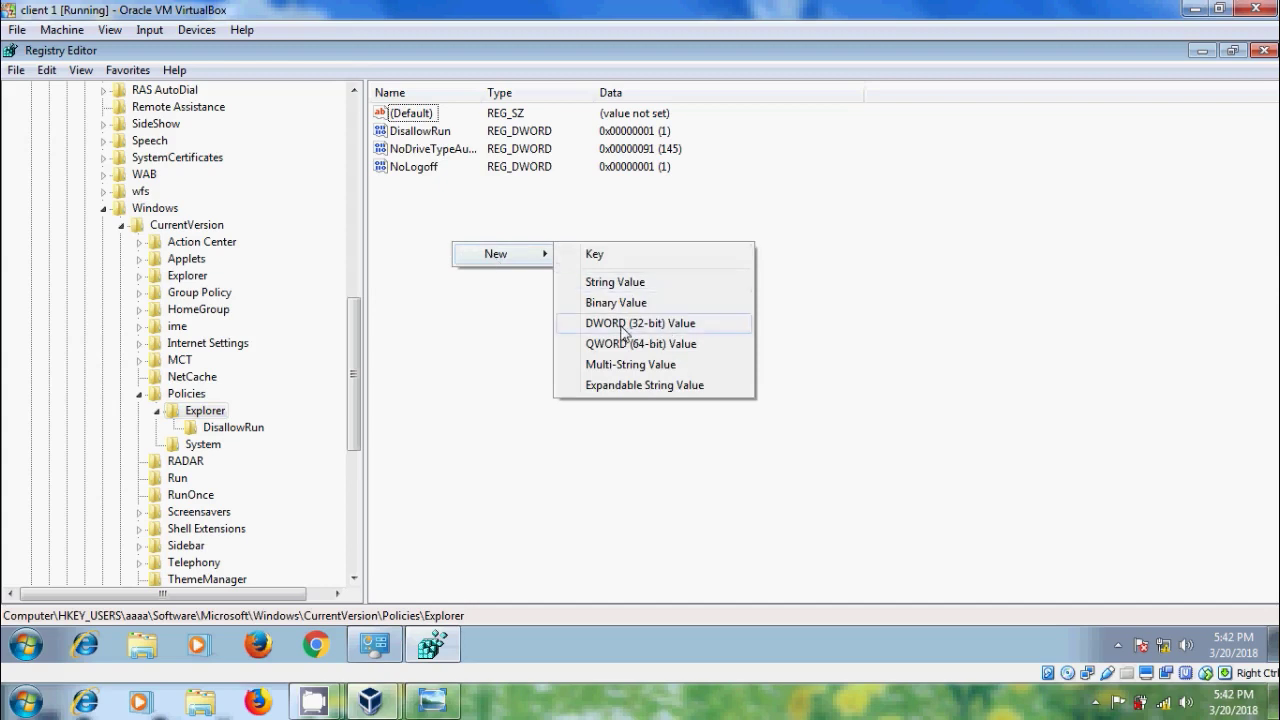
pyautogui.click(703, 329)
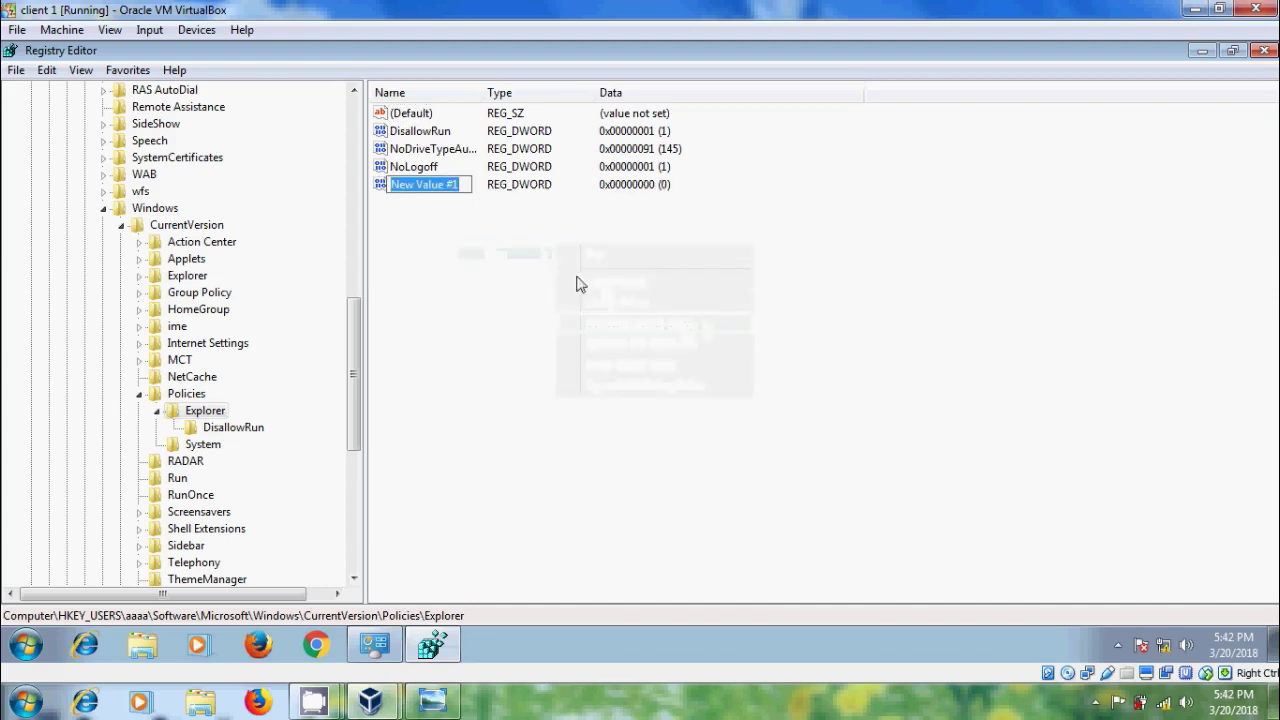
# - Delete the newly added DWORD value from the Explorer key
pyautogui.click(381, 190)
pyautogui.rightClick(381, 190)
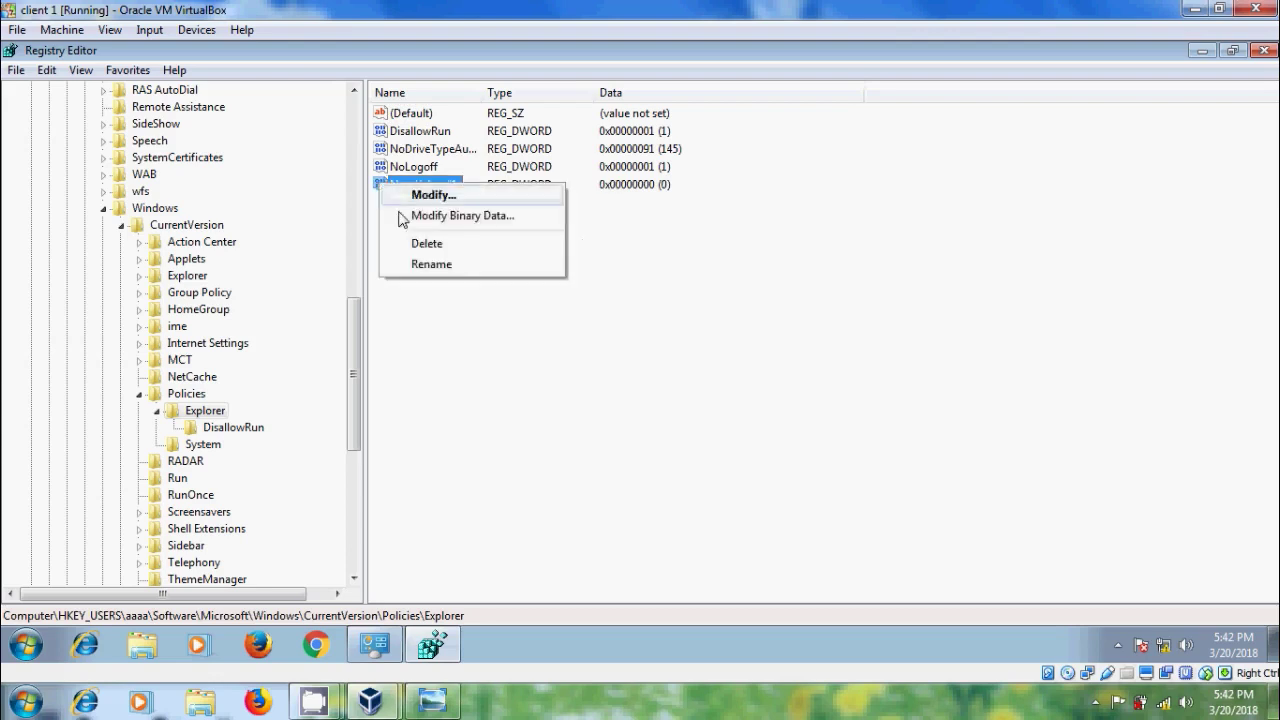
pyautogui.click(451, 247)
pyautogui.click(783, 343)
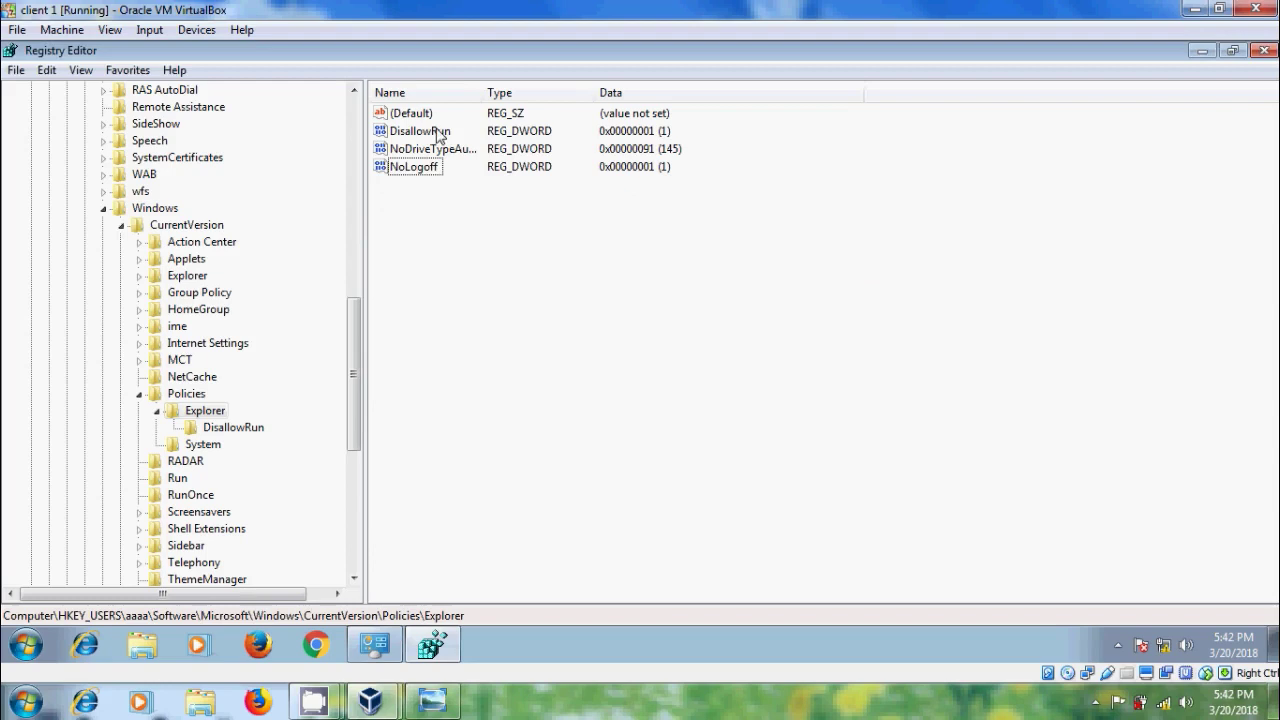
# - Inspect the data of the DisallowRun DWORD value in the Explorer key
pyautogui.doubleClick(440, 134)
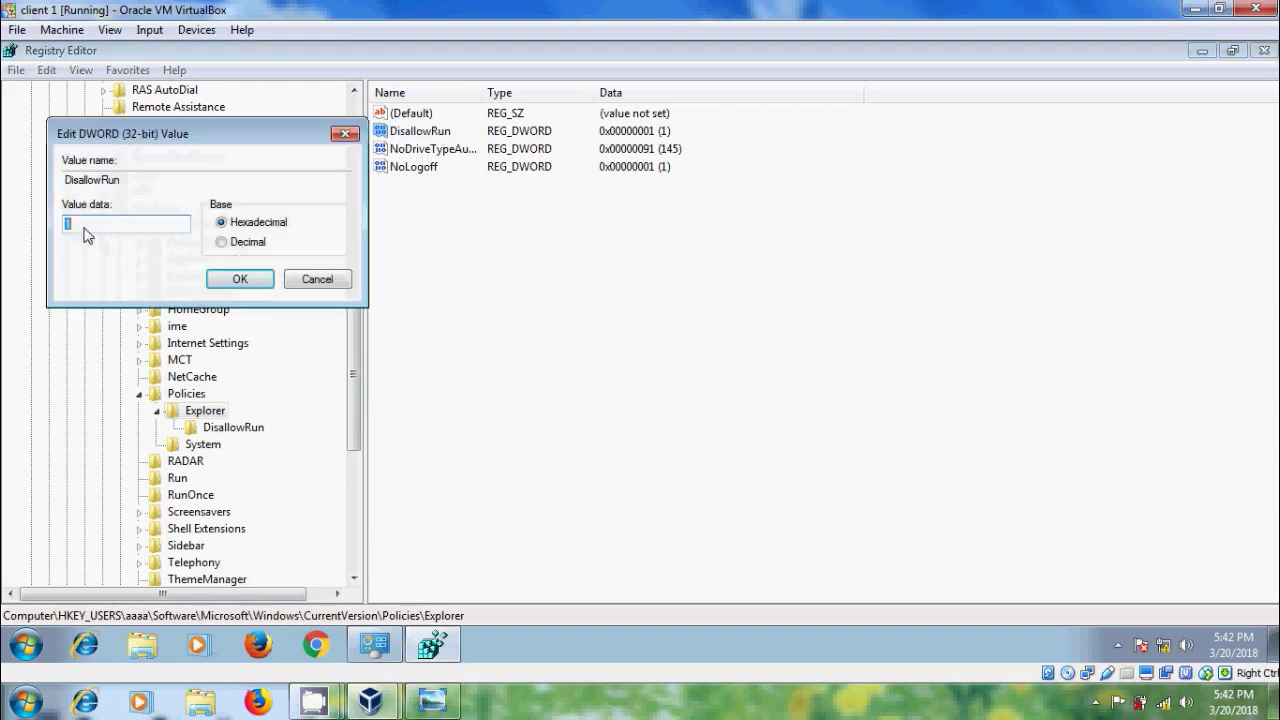
pyautogui.click(242, 279)
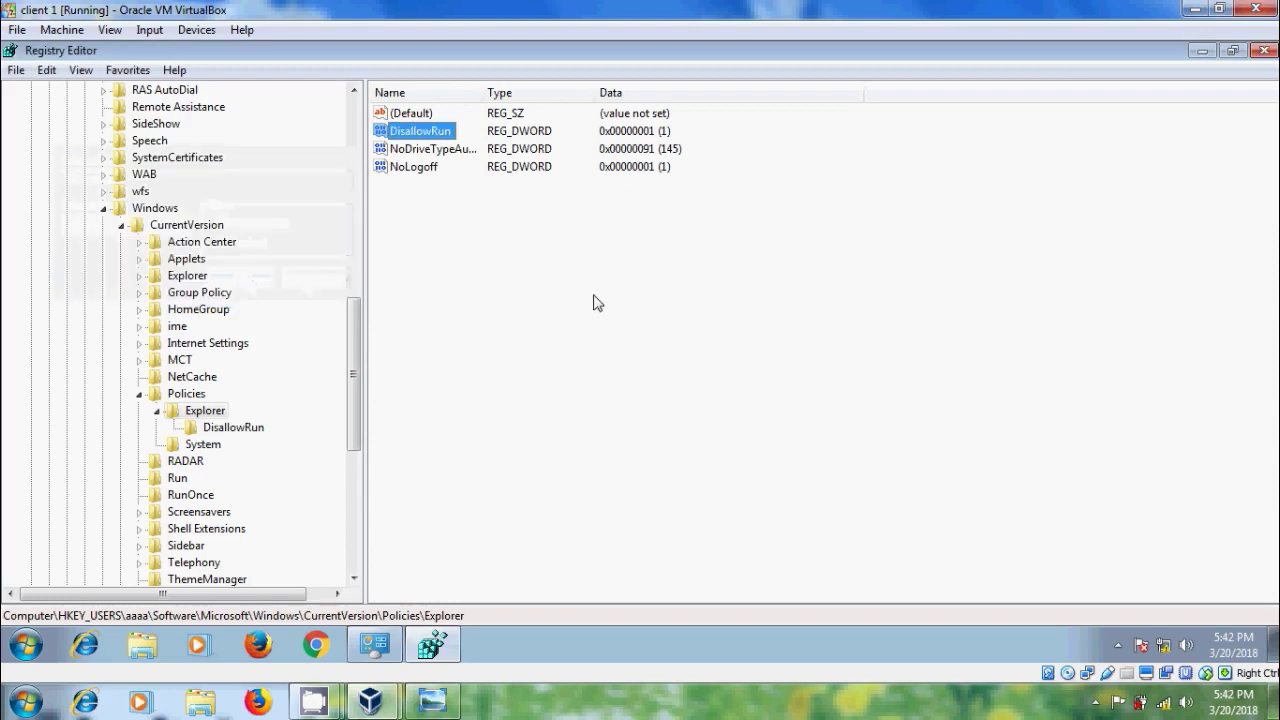
pyautogui.click(210, 413)
pyautogui.rightClick(214, 418)
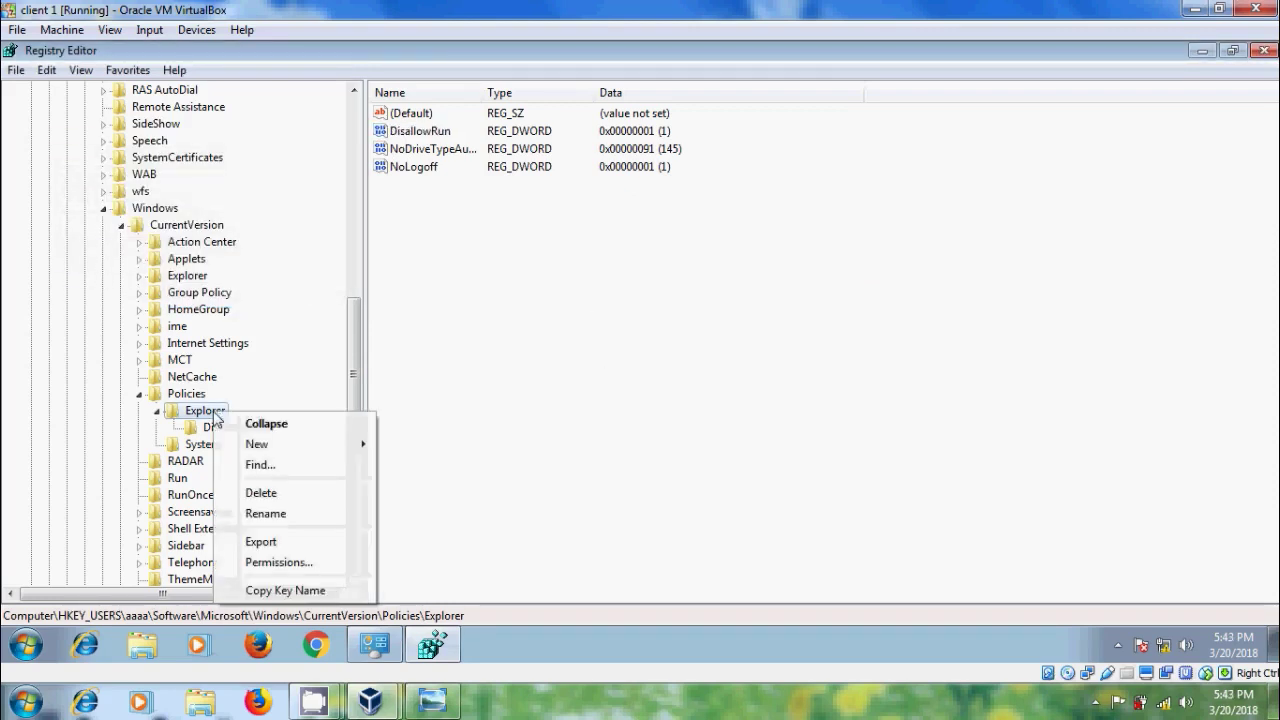
pyautogui.moveTo(340, 444)
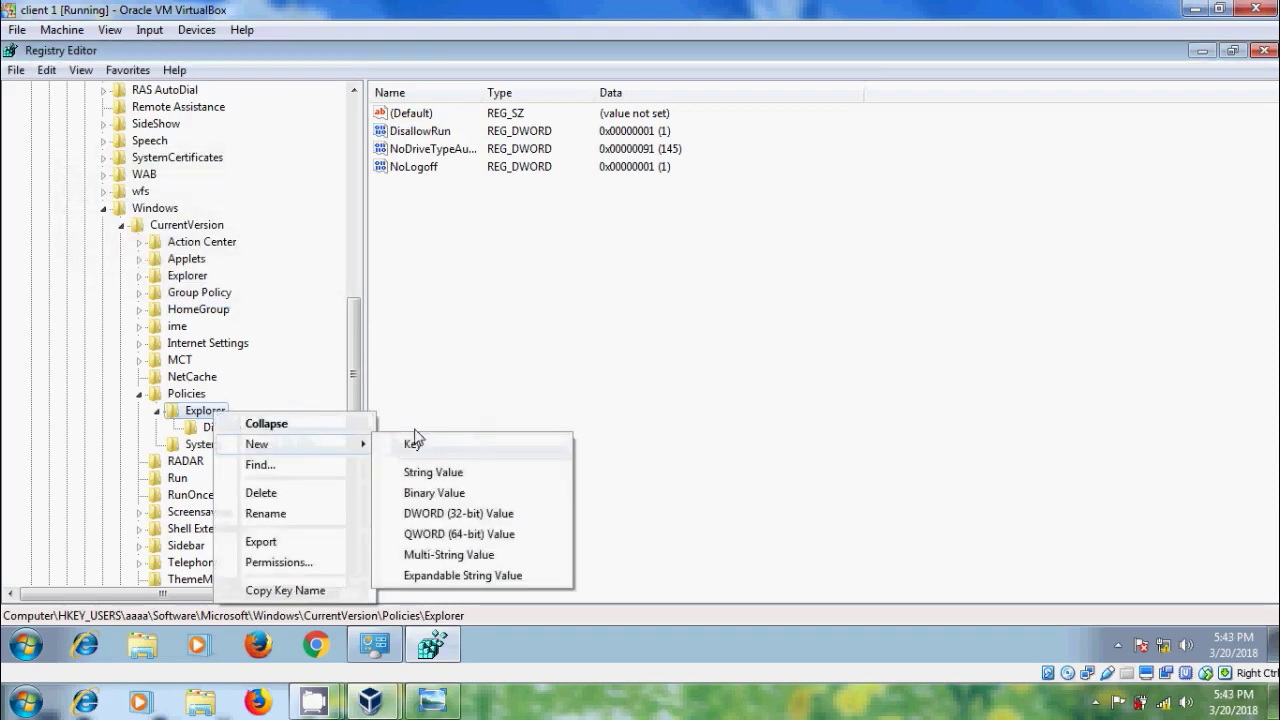
pyautogui.press('Escape')
pyautogui.press('Escape')
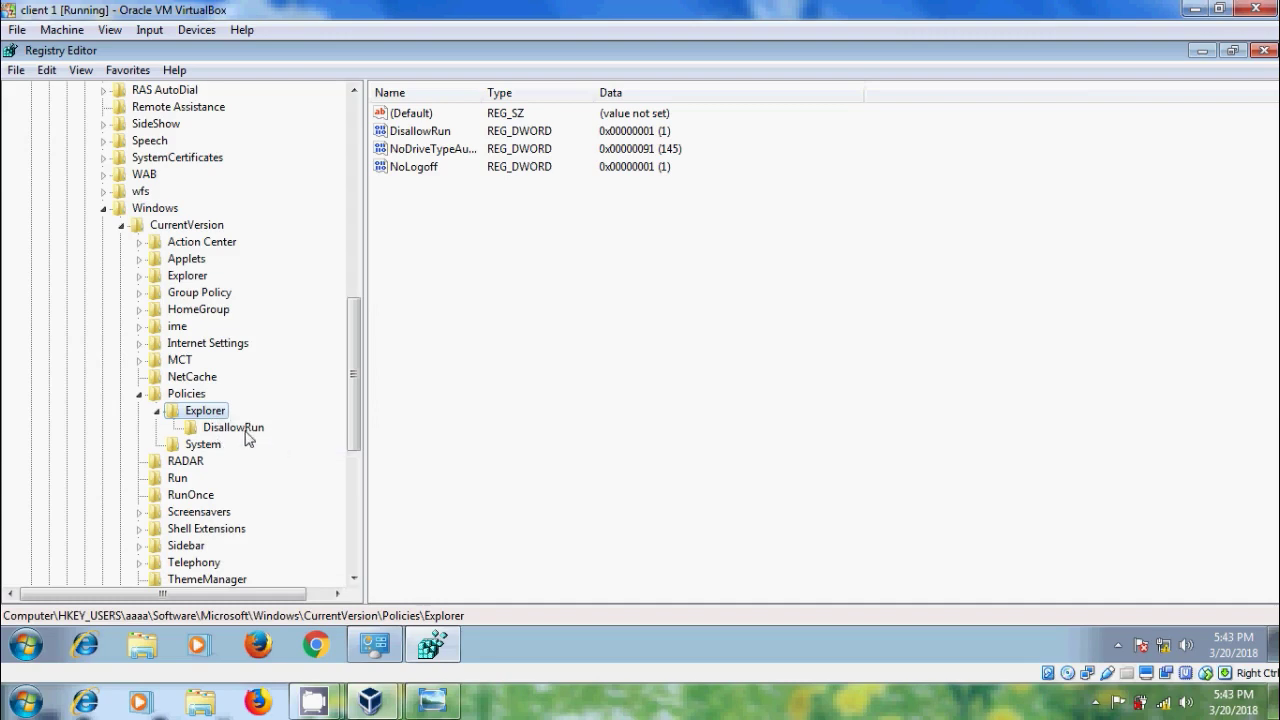
# - In the DisallowRun subkey, add a string value named 3 with the data firefox.exe
pyautogui.click(249, 431)
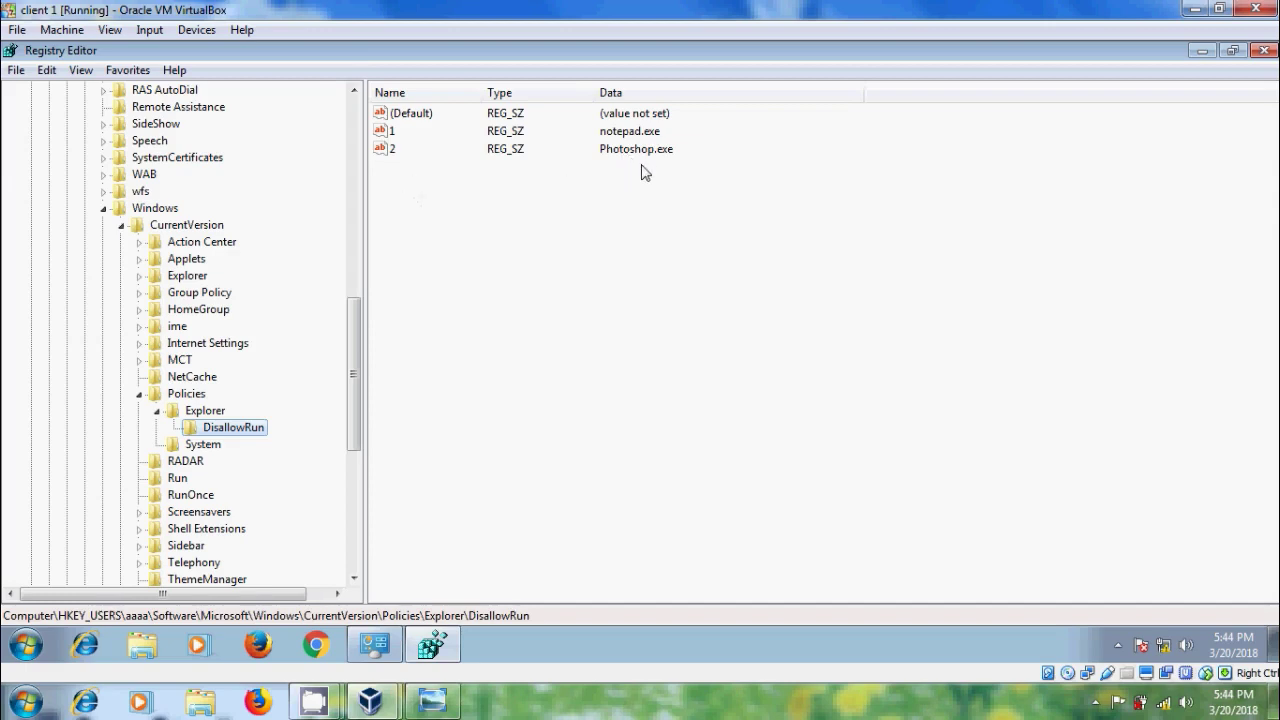
pyautogui.rightClick(463, 212)
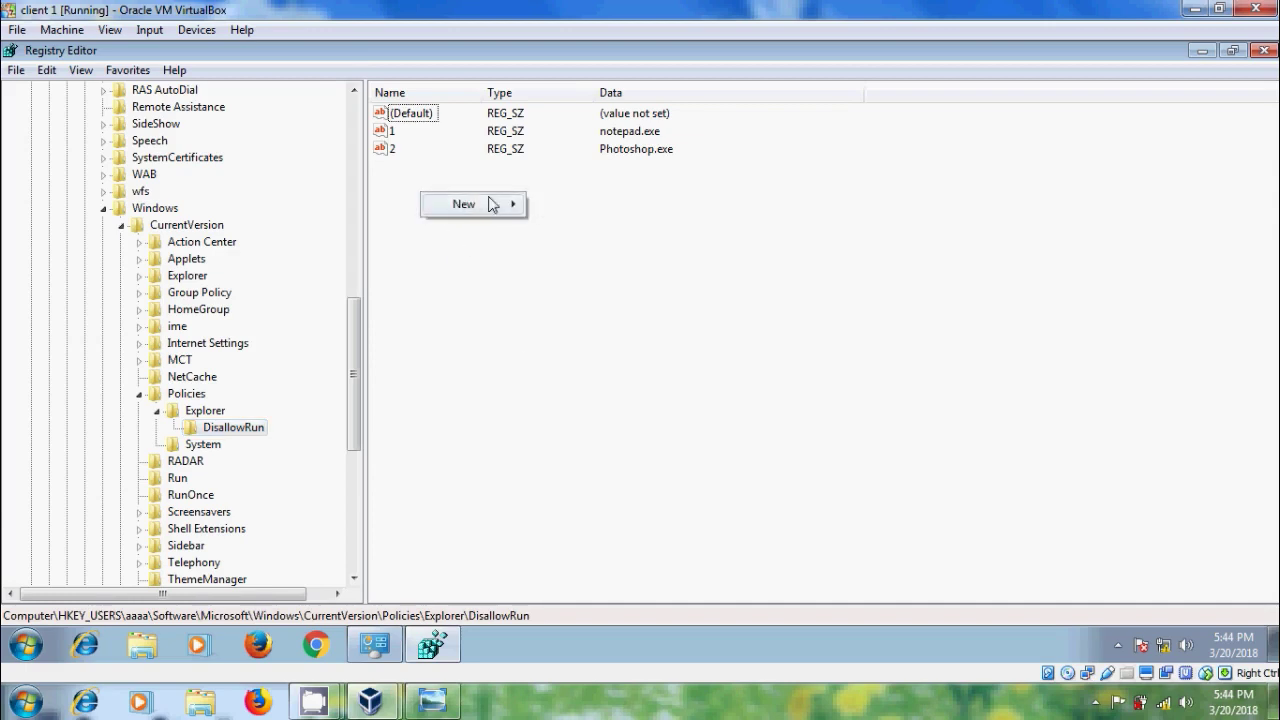
pyautogui.moveTo(491, 204)
pyautogui.click(606, 236)
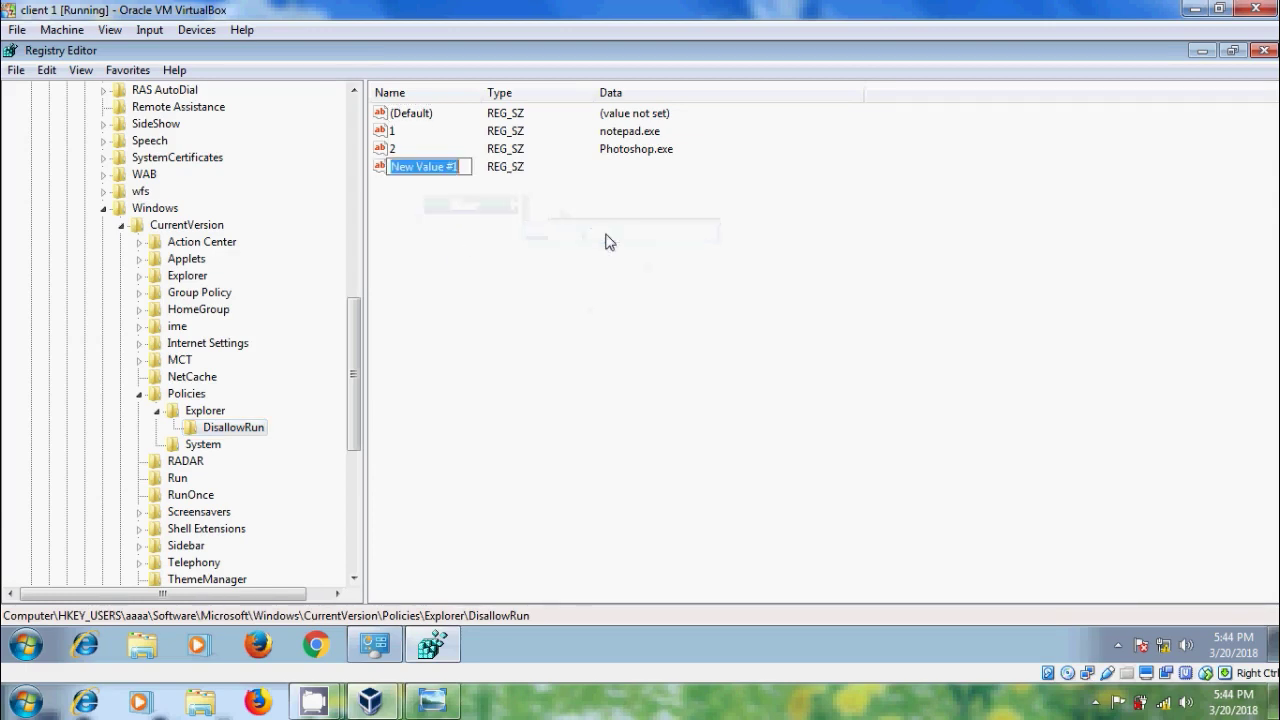
pyautogui.write('3')
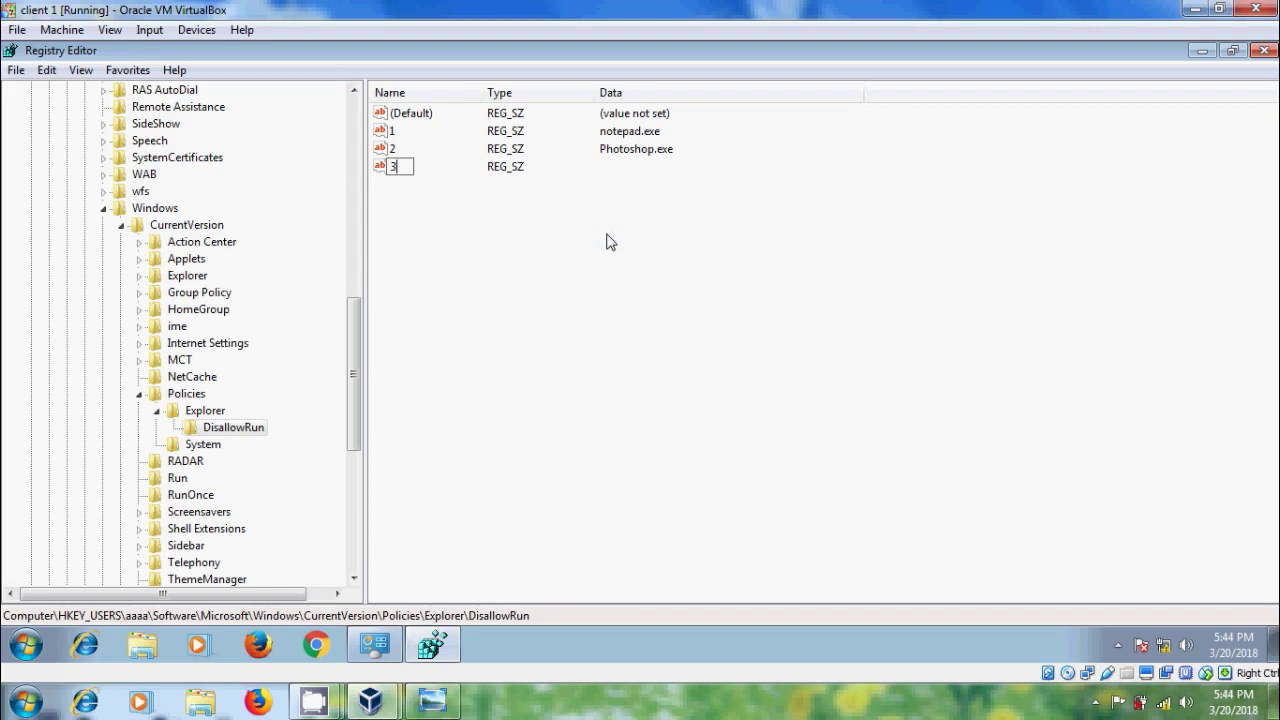
pyautogui.press('Return')
pyautogui.press('Return')
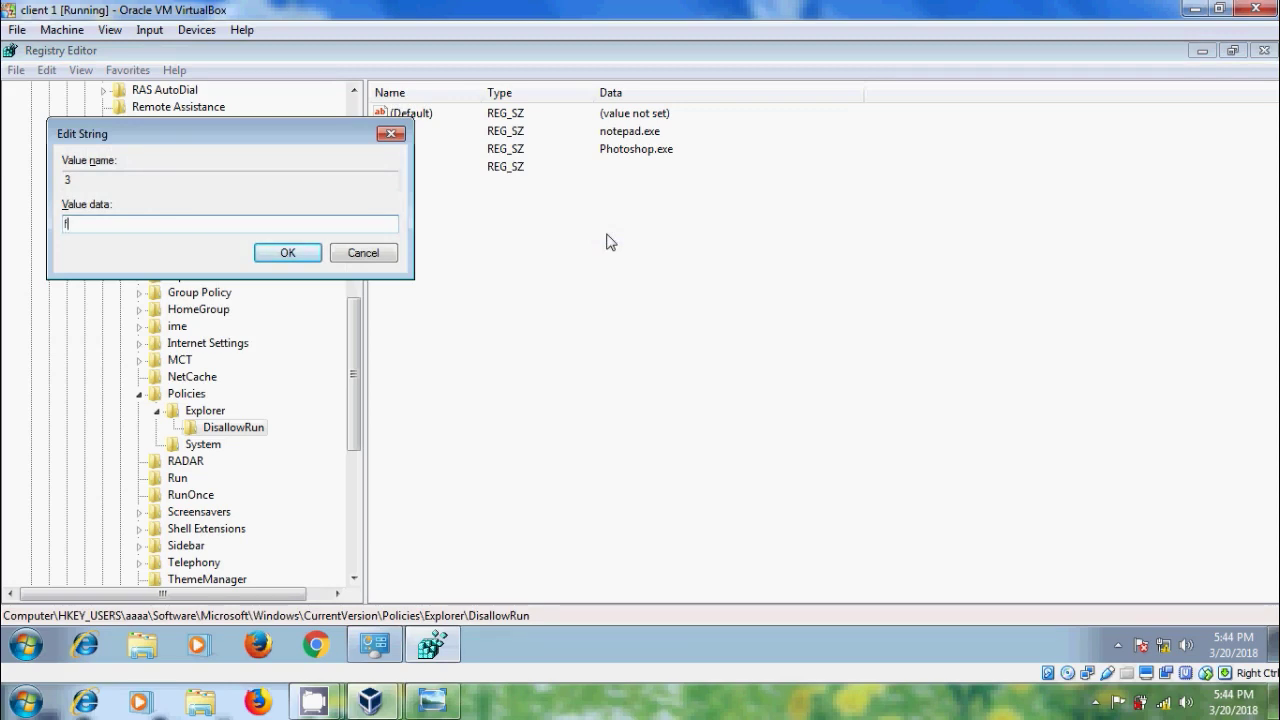
pyautogui.write('firefox.exe')
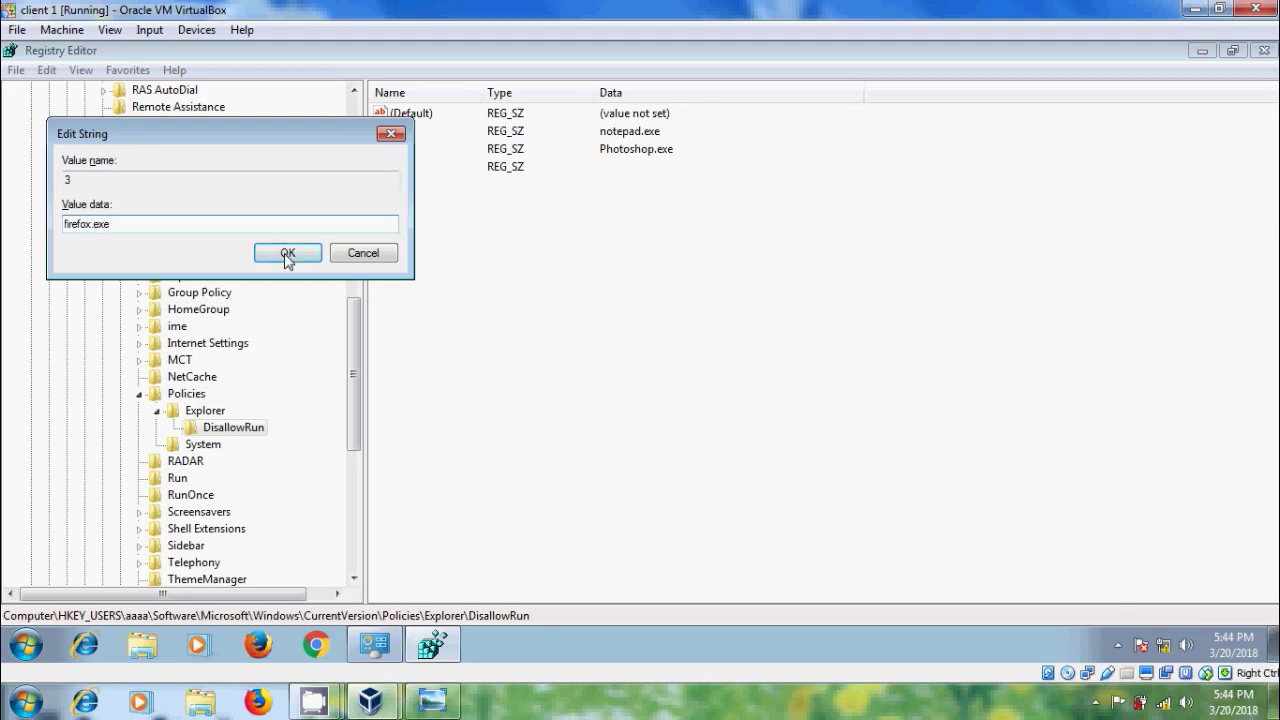
pyautogui.click(287, 254)
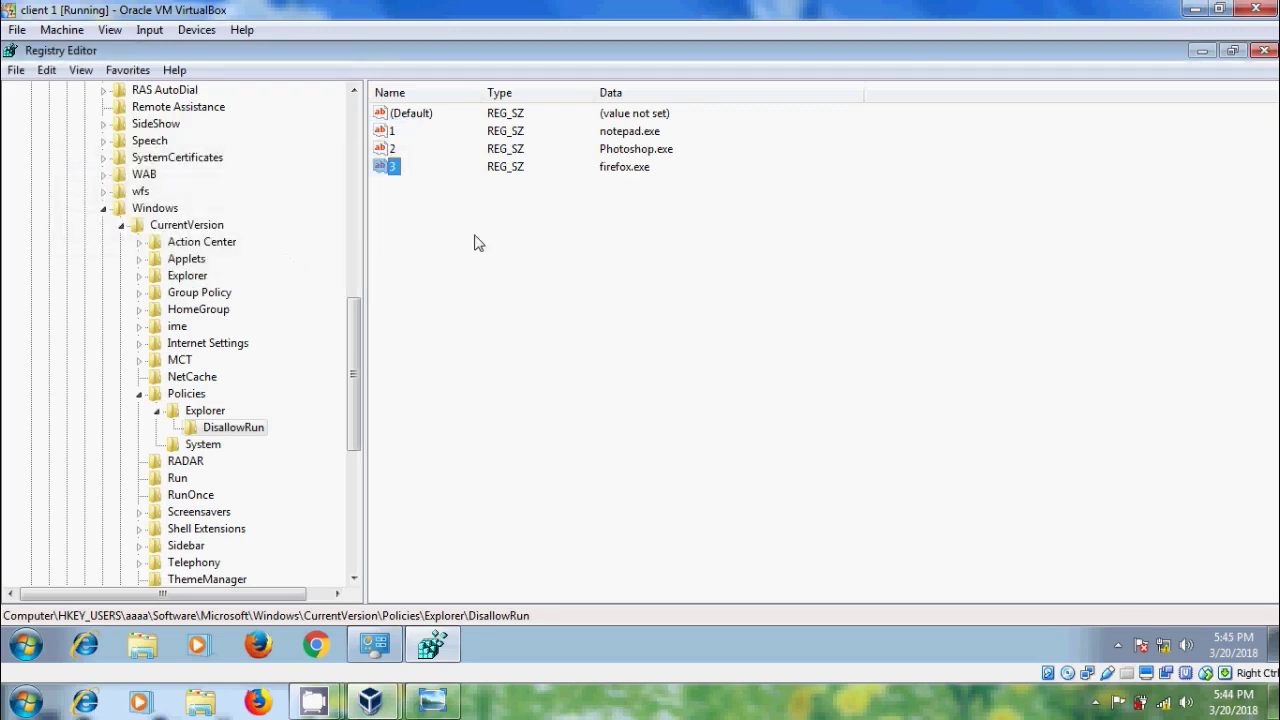
# - Add another string value named 4 to the DisallowRun subkey with the data vlc.exe
pyautogui.rightClick(408, 228)
pyautogui.moveTo(471, 243)
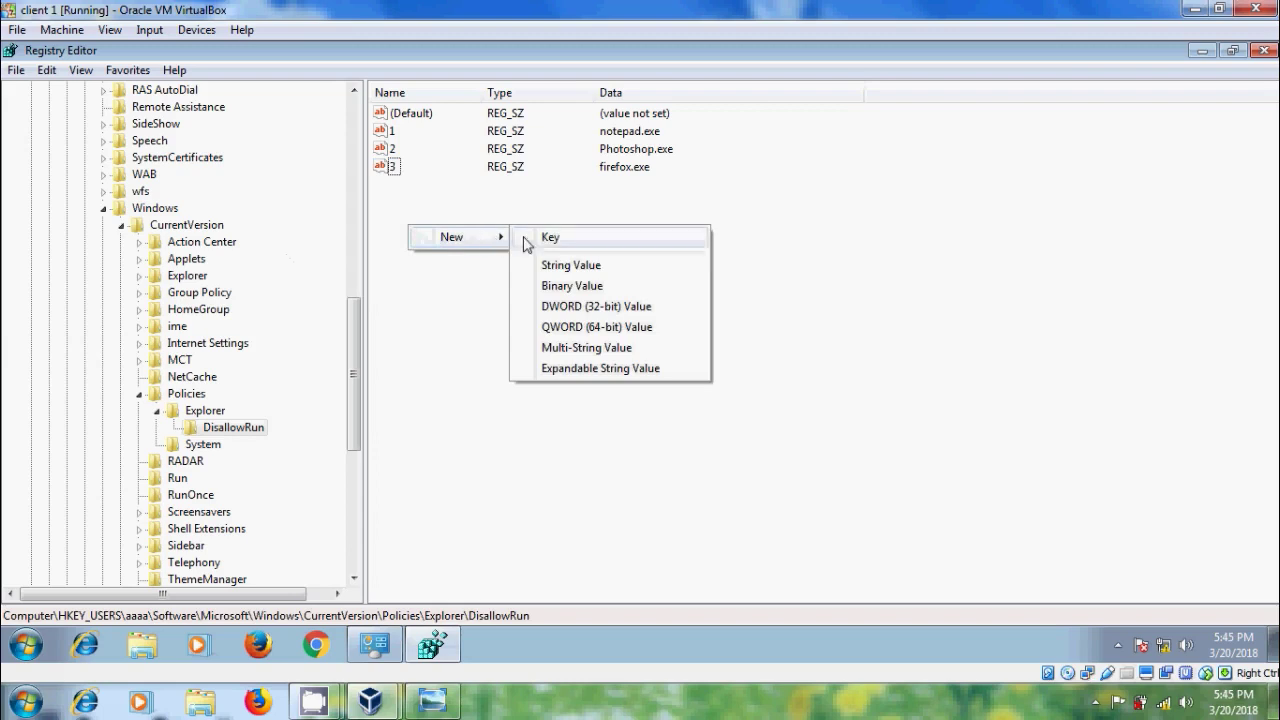
pyautogui.click(582, 271)
pyautogui.write('4')
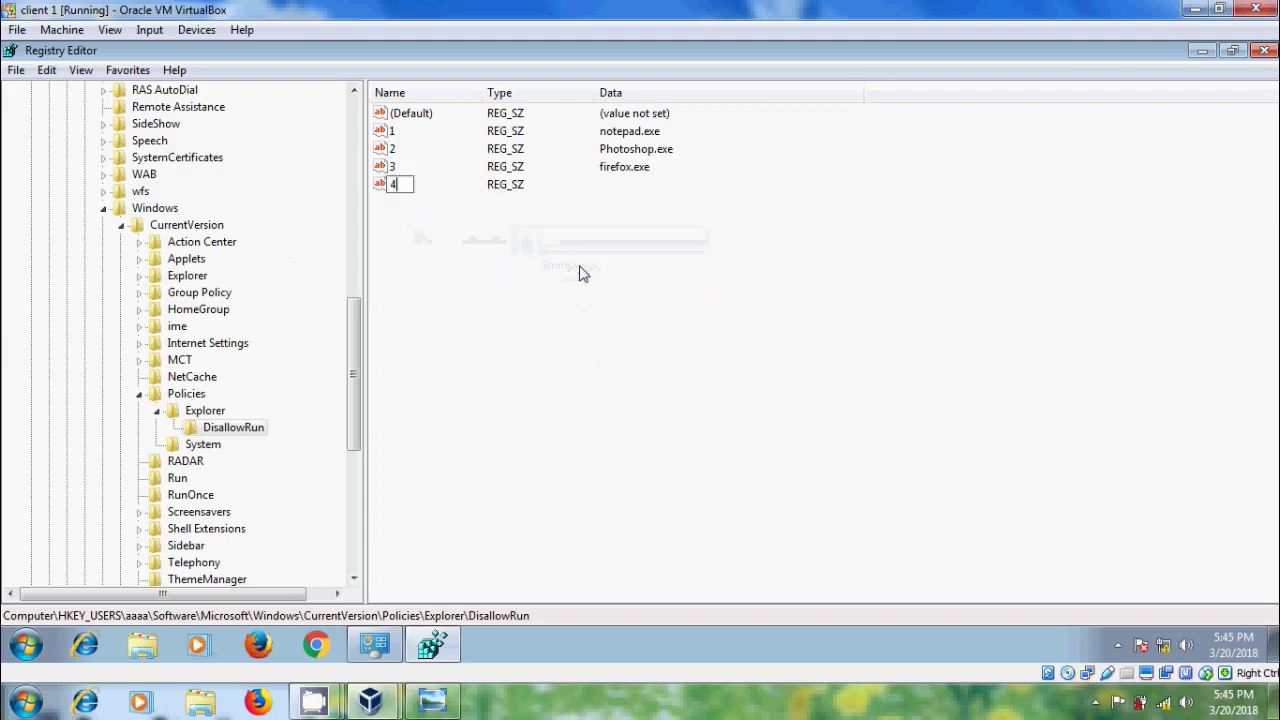
pyautogui.press('Return')
pyautogui.press('Return')
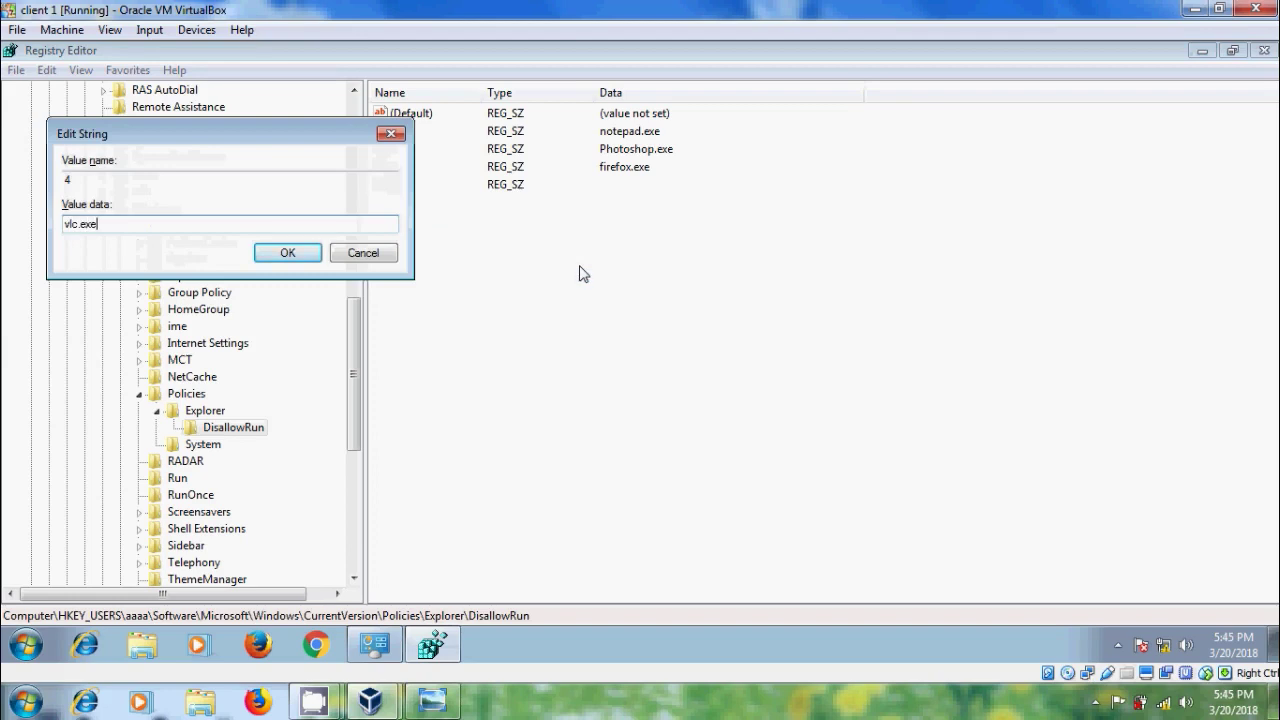
pyautogui.click(300, 253)
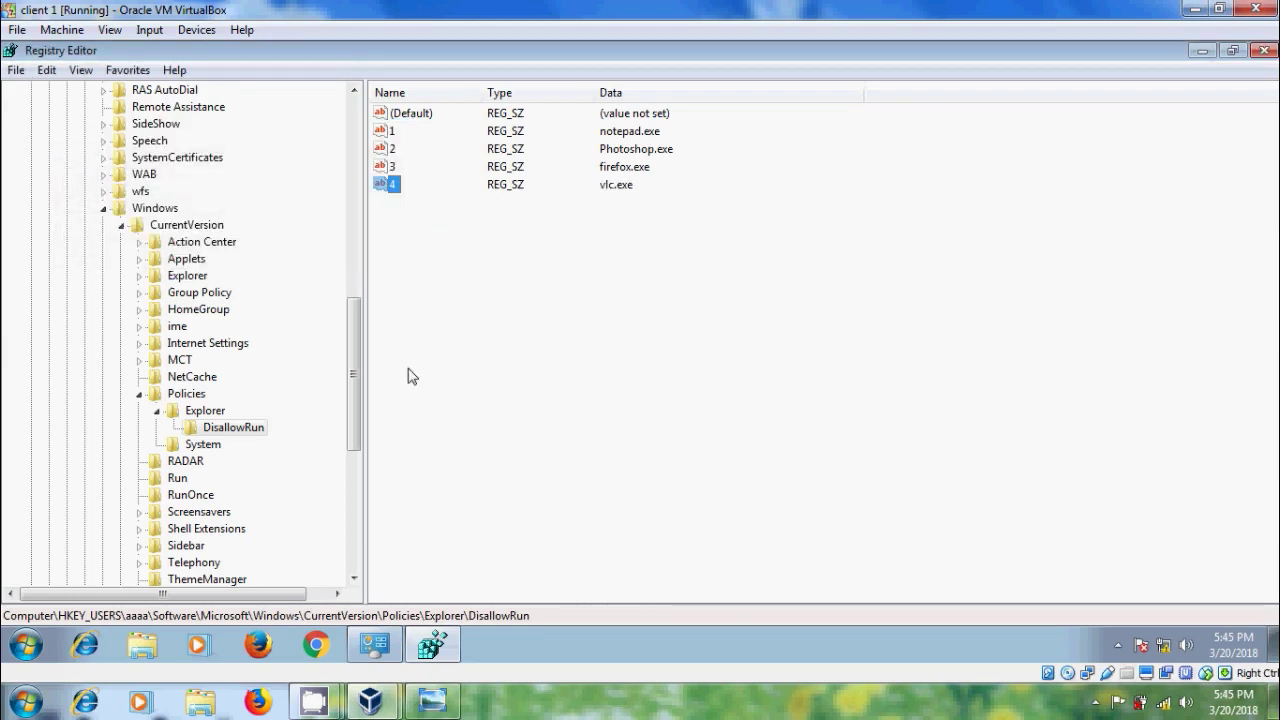
# - Unload the aaaa hive from HKEY_USERS and close Registry Editor
pyautogui.moveTo(358, 360); pyautogui.dragTo(357, 159)
pyautogui.click(90, 192)
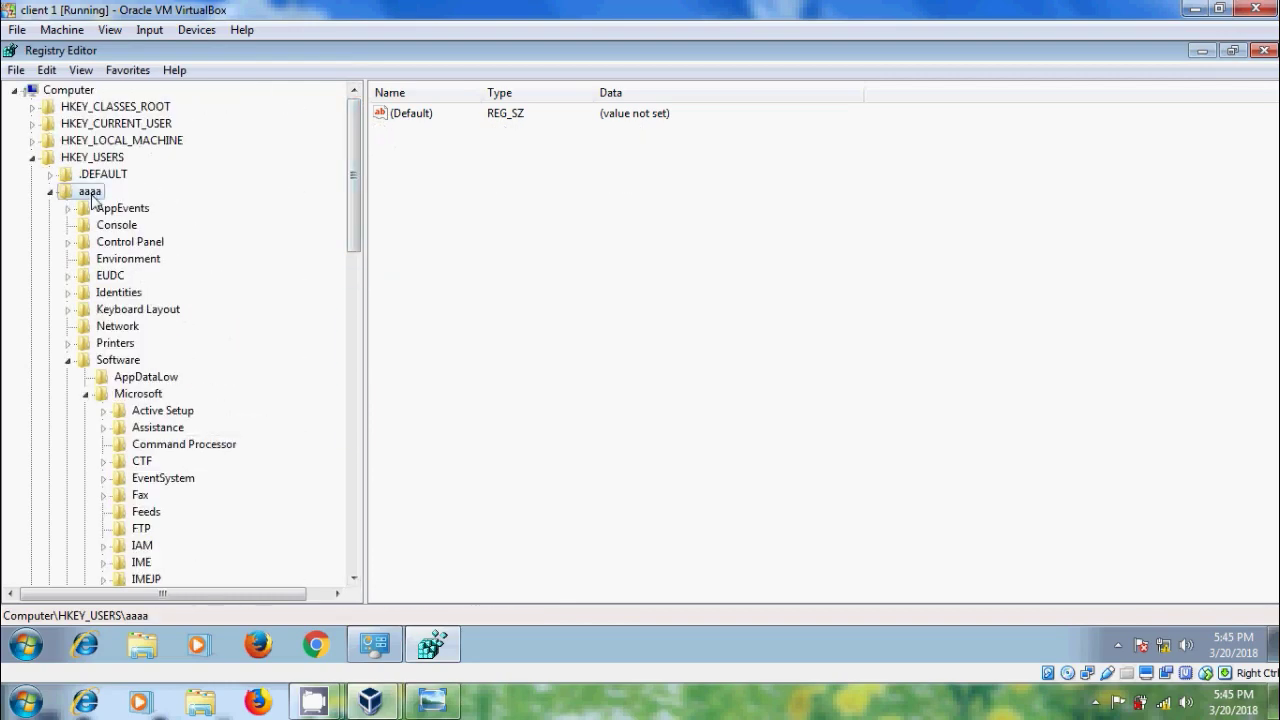
pyautogui.click(16, 70)
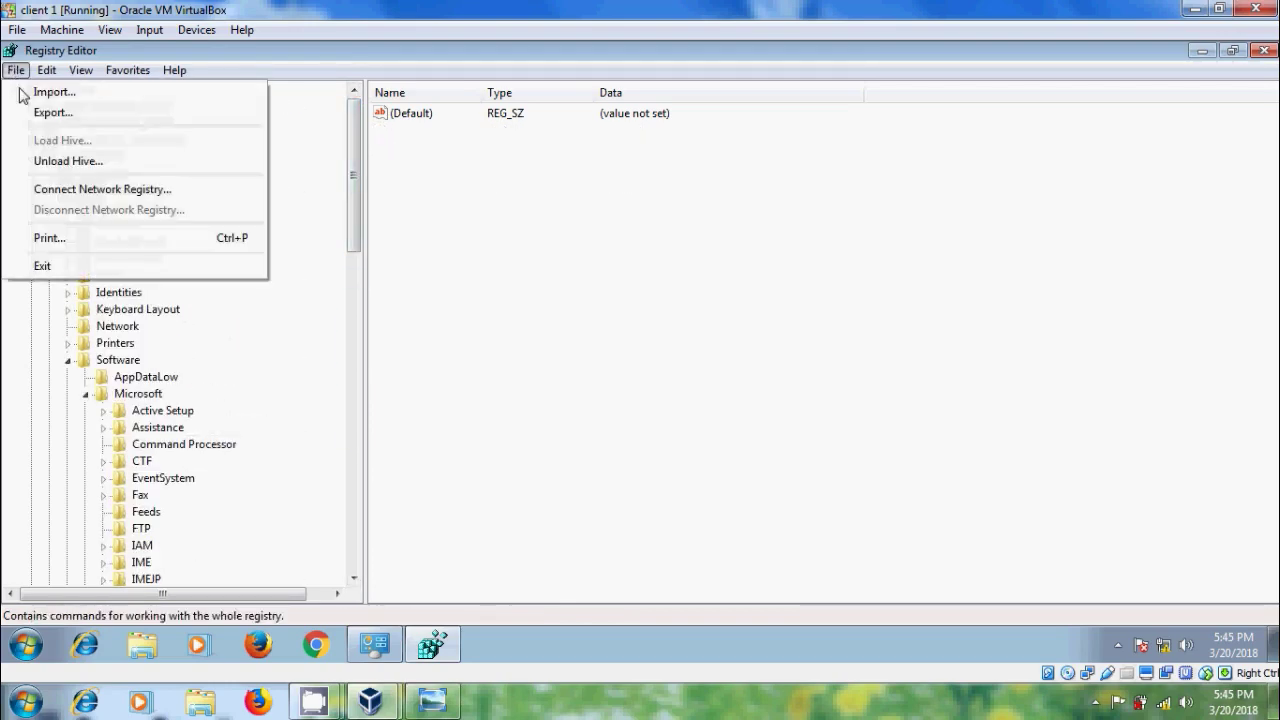
pyautogui.click(90, 168)
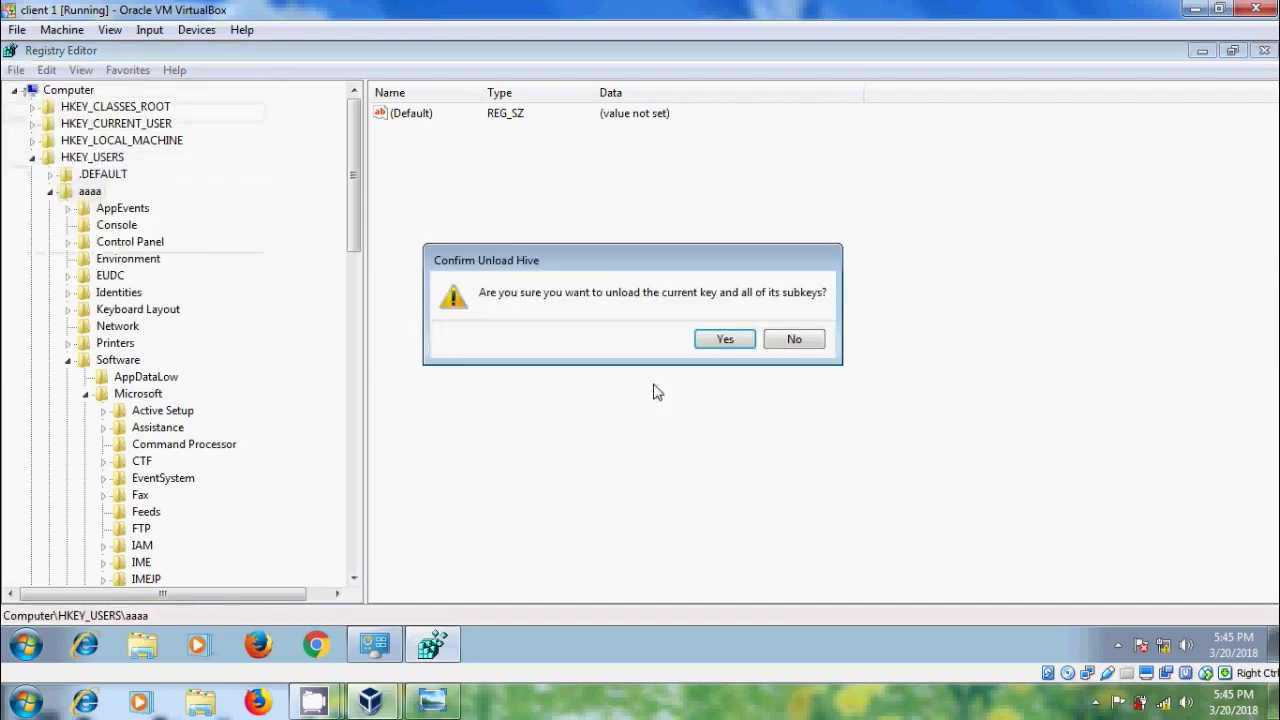
pyautogui.click(737, 342)
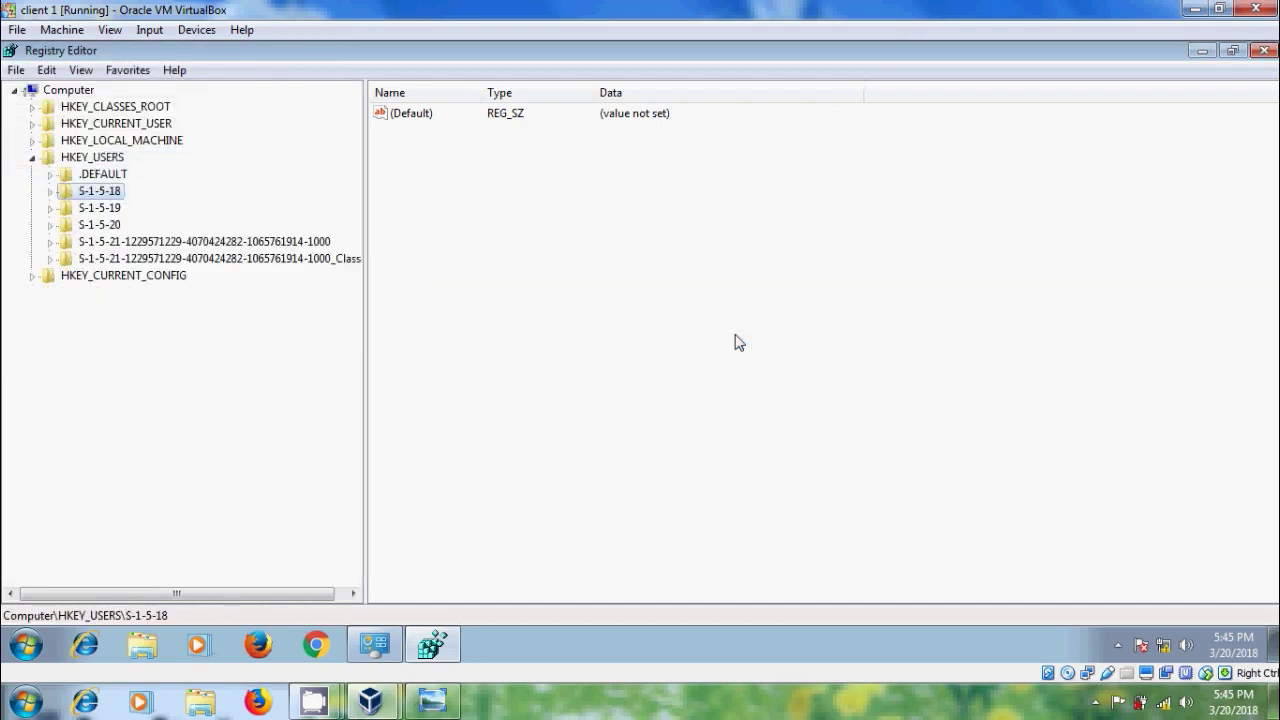
pyautogui.click(1264, 50)
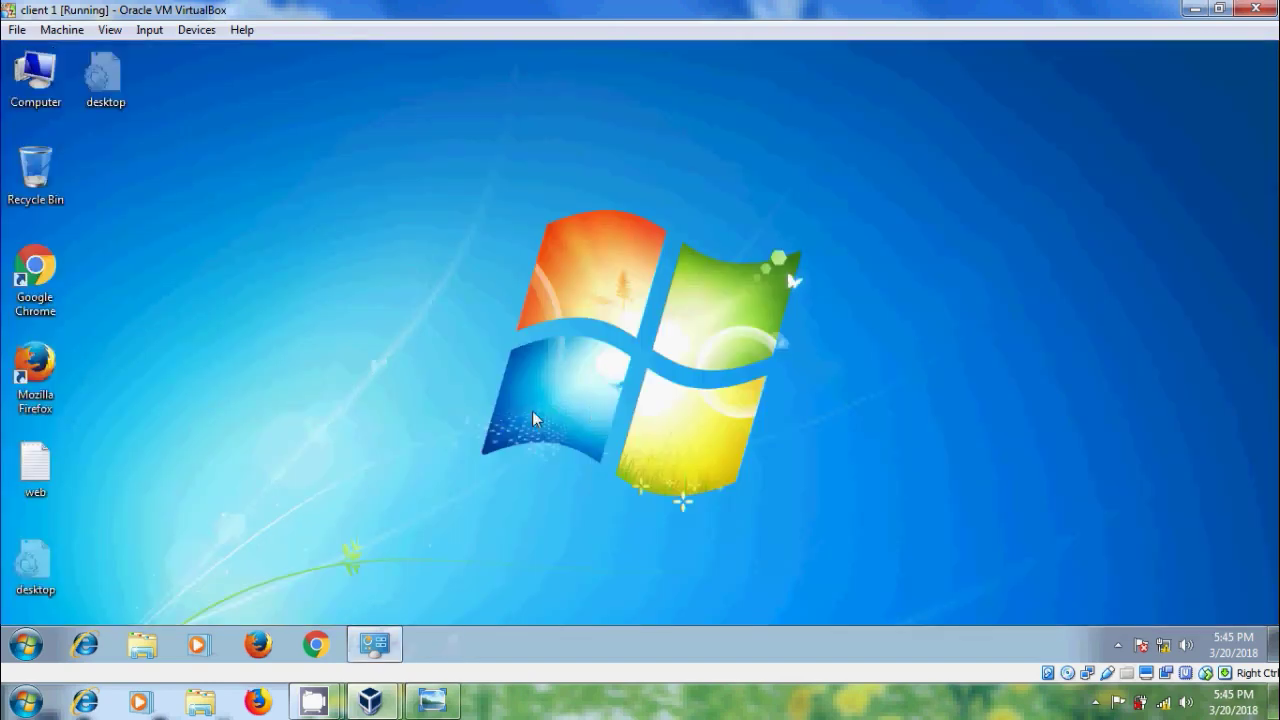
# - Log off the current account and sign in to the standard user's account
pyautogui.click(26, 645)
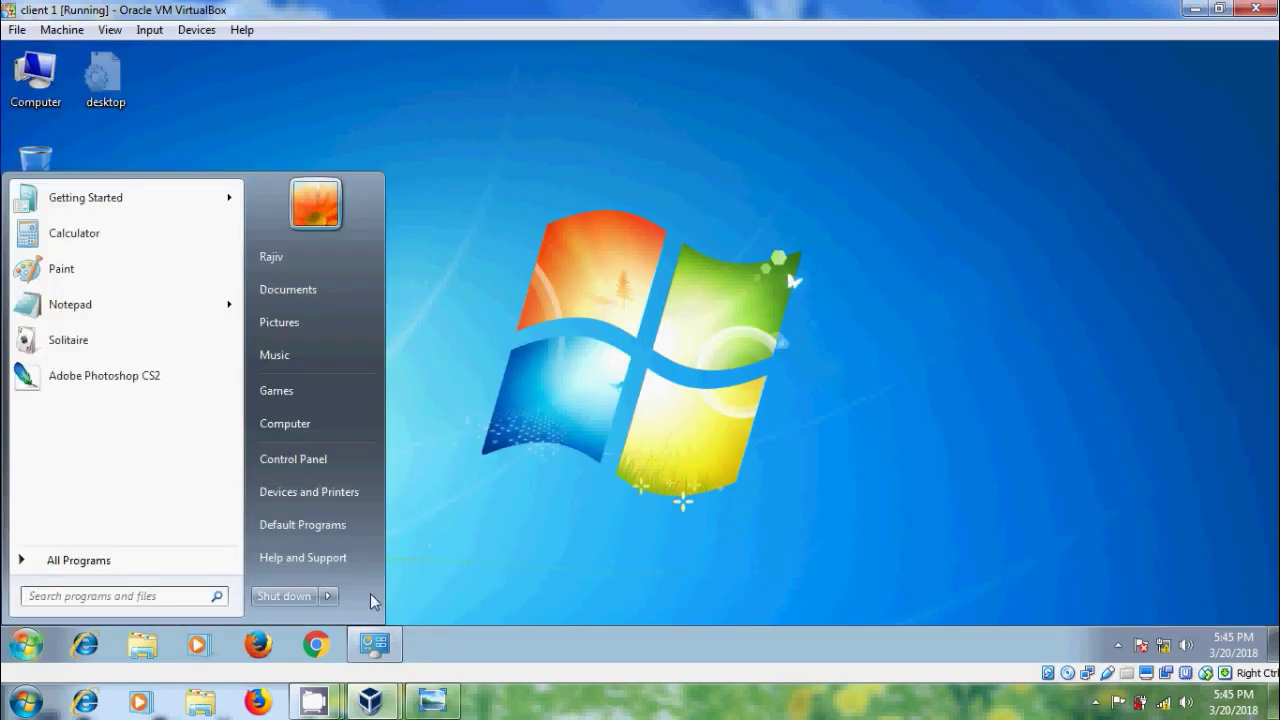
pyautogui.click(327, 596)
pyautogui.click(392, 568)
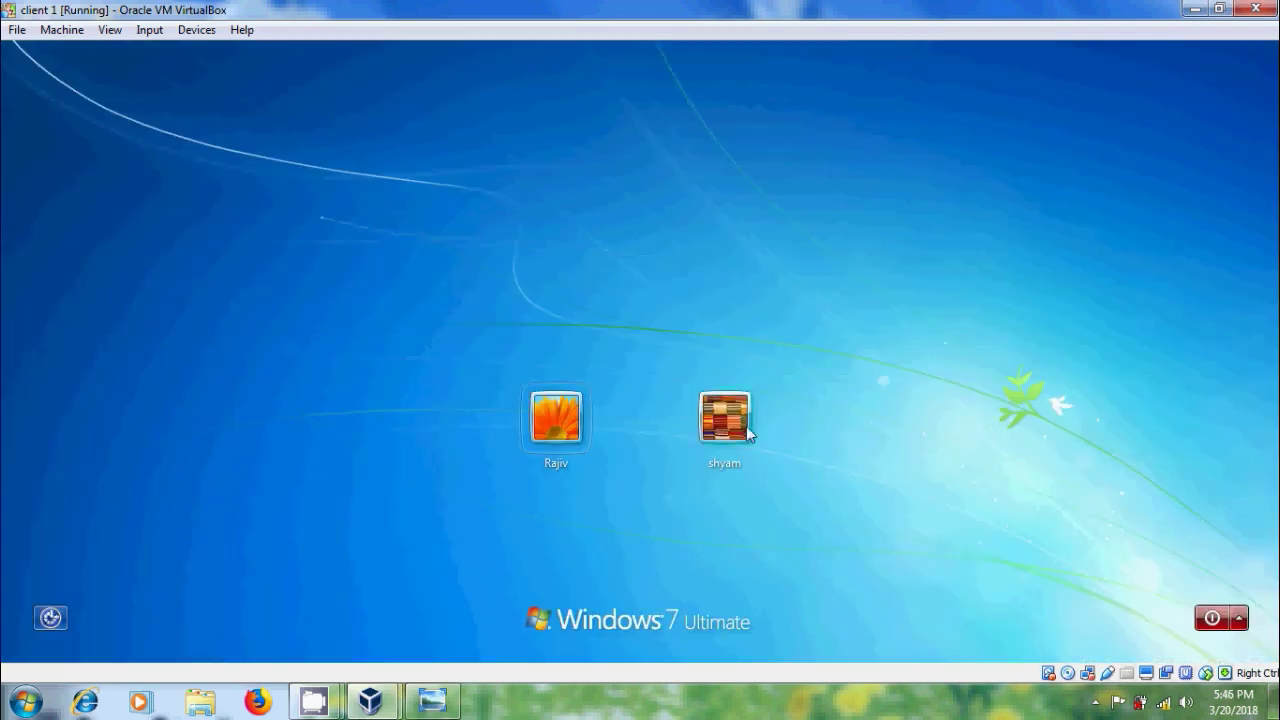
pyautogui.click(735, 418)
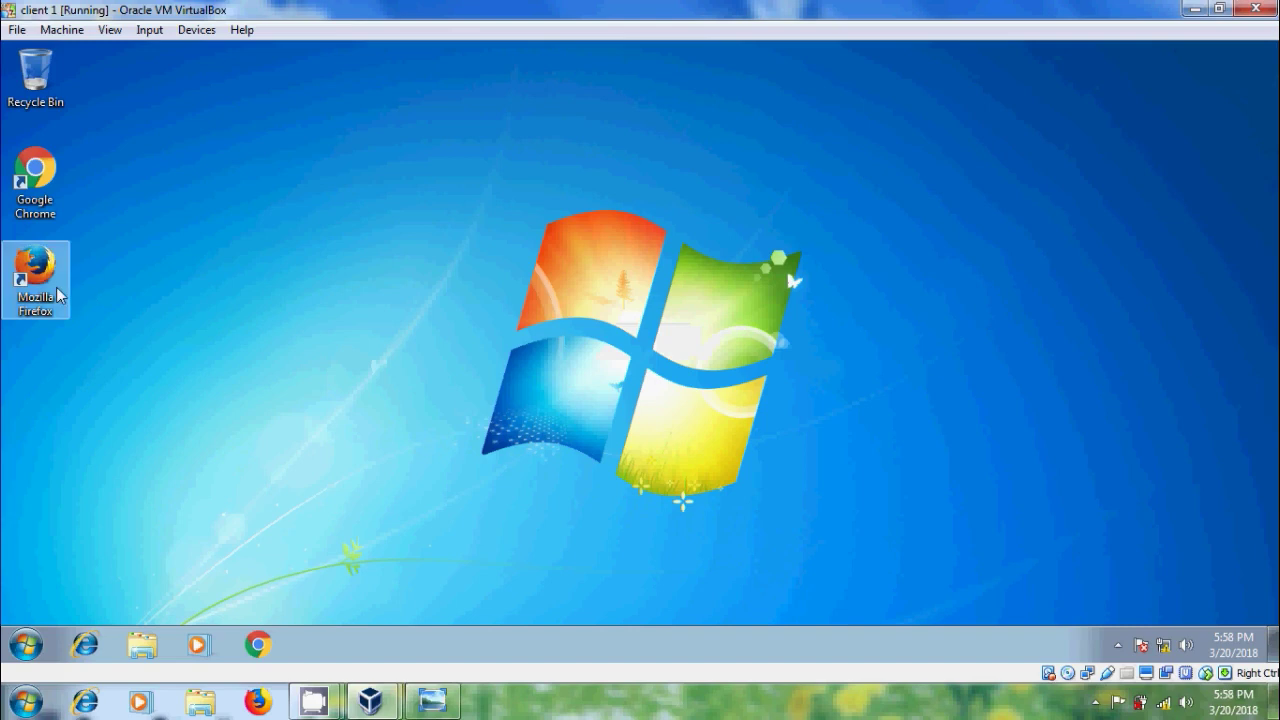
# - Try to launch Mozilla Firefox and VLC media player from the standard user's account to test the restrictions
pyautogui.doubleClick(57, 293)
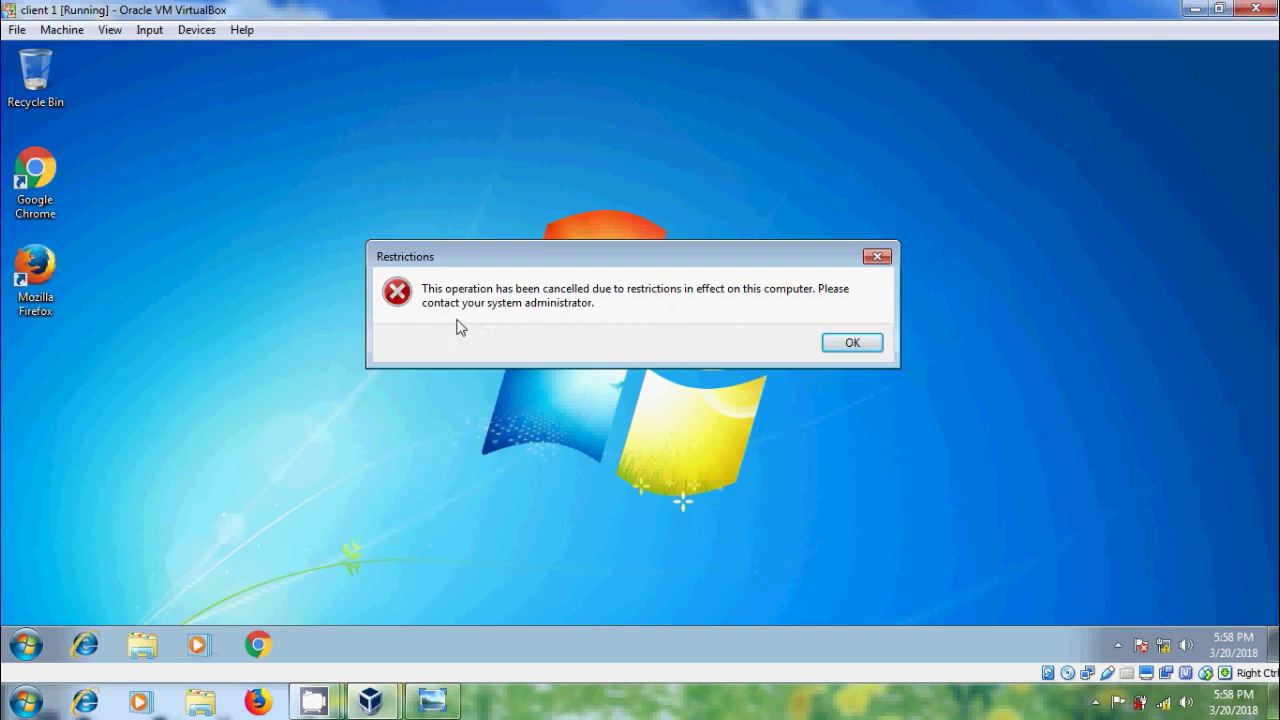
pyautogui.click(838, 347)
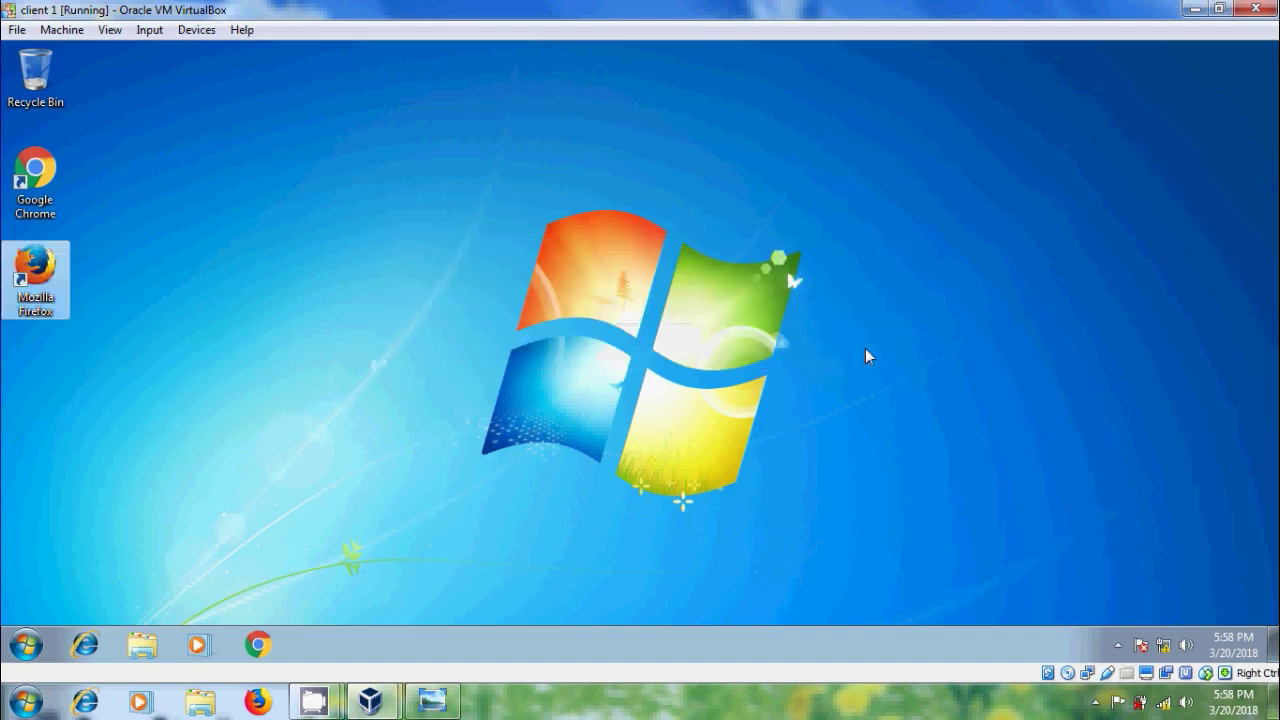
pyautogui.click(26, 645)
pyautogui.click(145, 562)
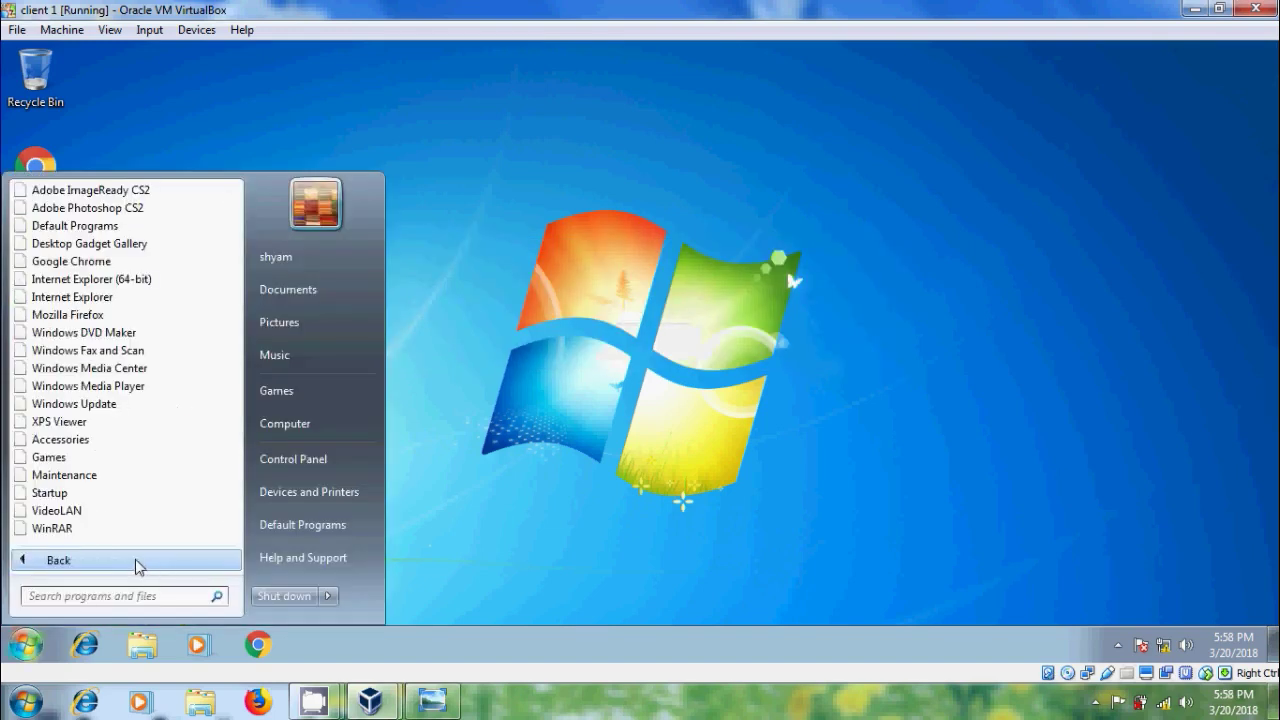
pyautogui.click(92, 524)
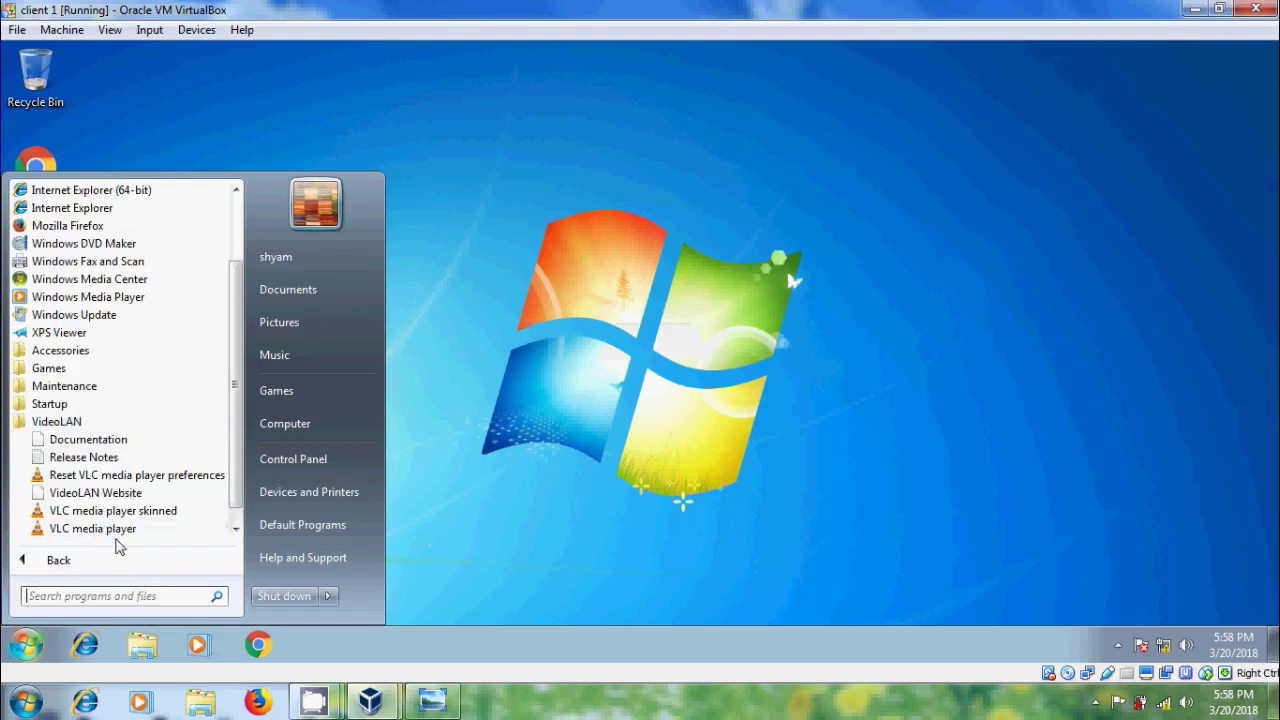
pyautogui.click(118, 531)
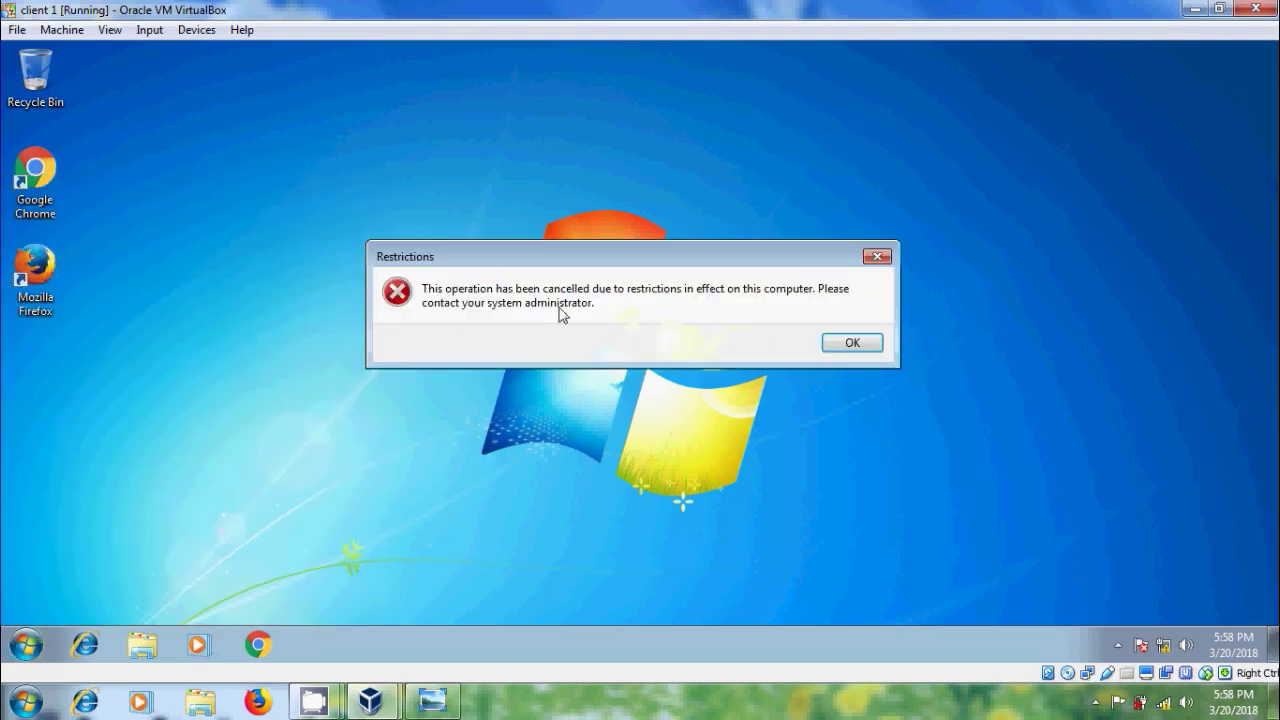
pyautogui.click(886, 258)
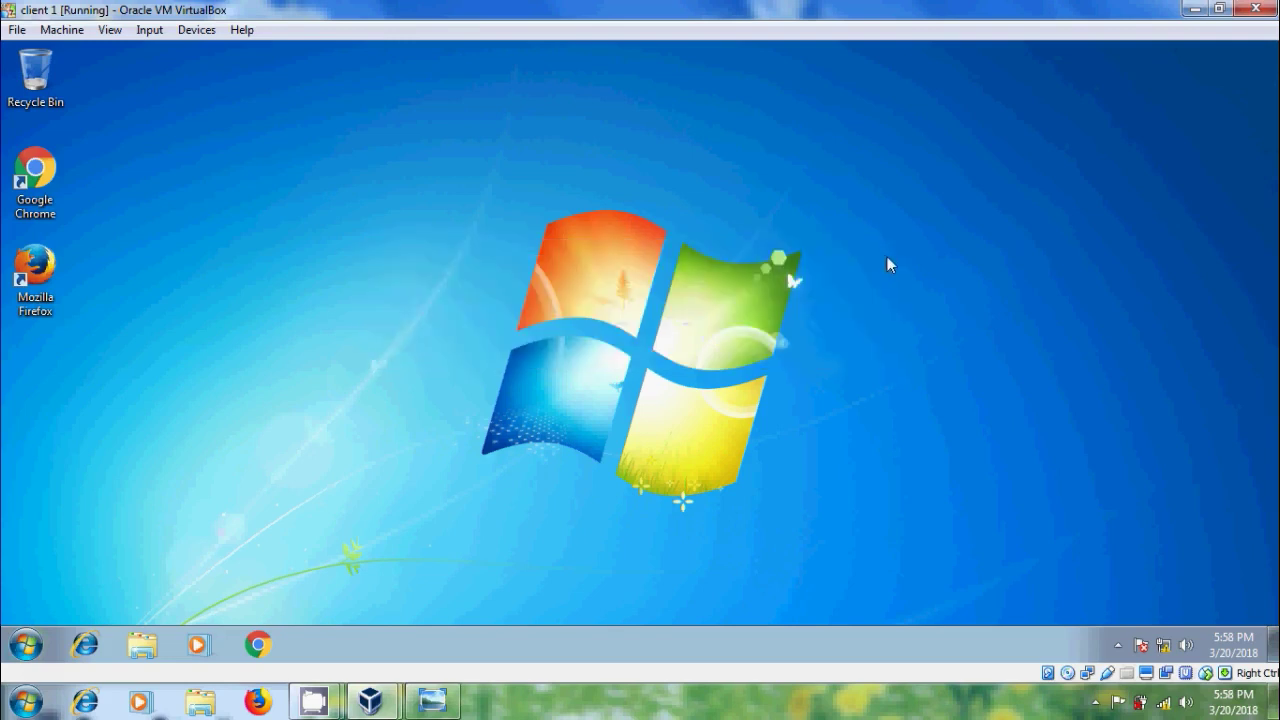
# - Launch Google Chrome from the standard user's desktop to test that it is allowed, and close it again
pyautogui.doubleClick(35, 178)
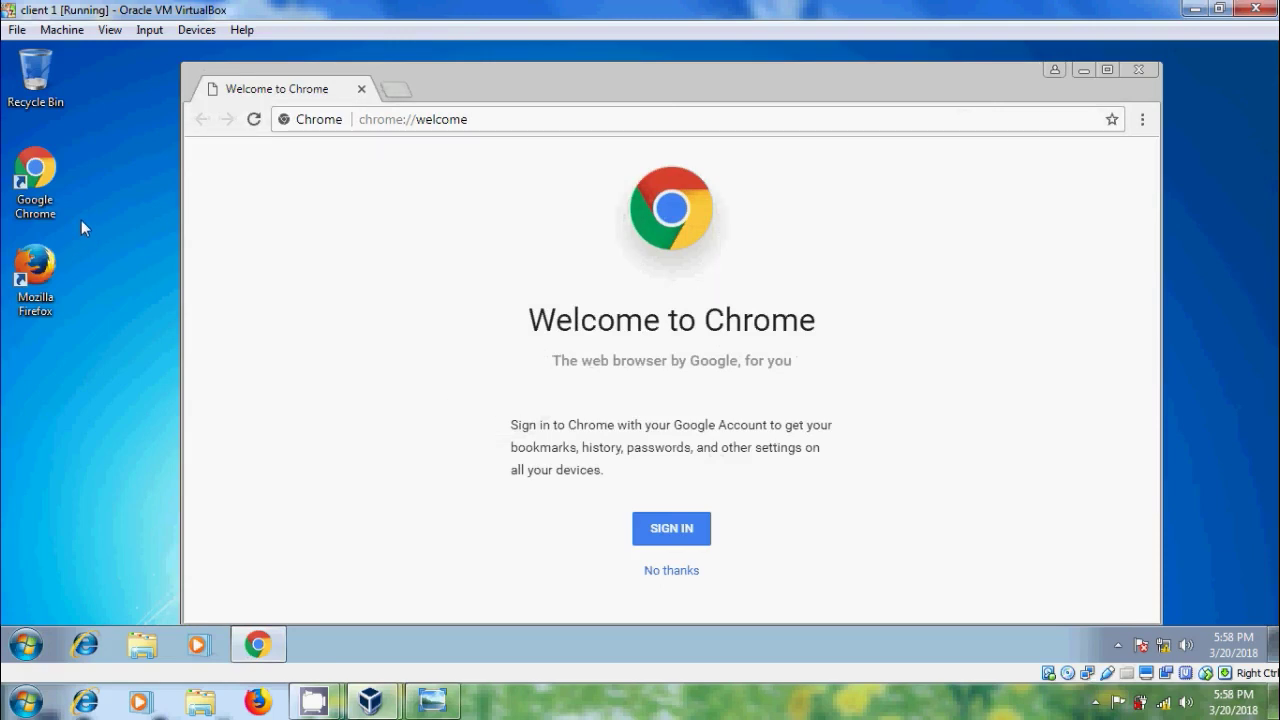
pyautogui.click(1145, 71)
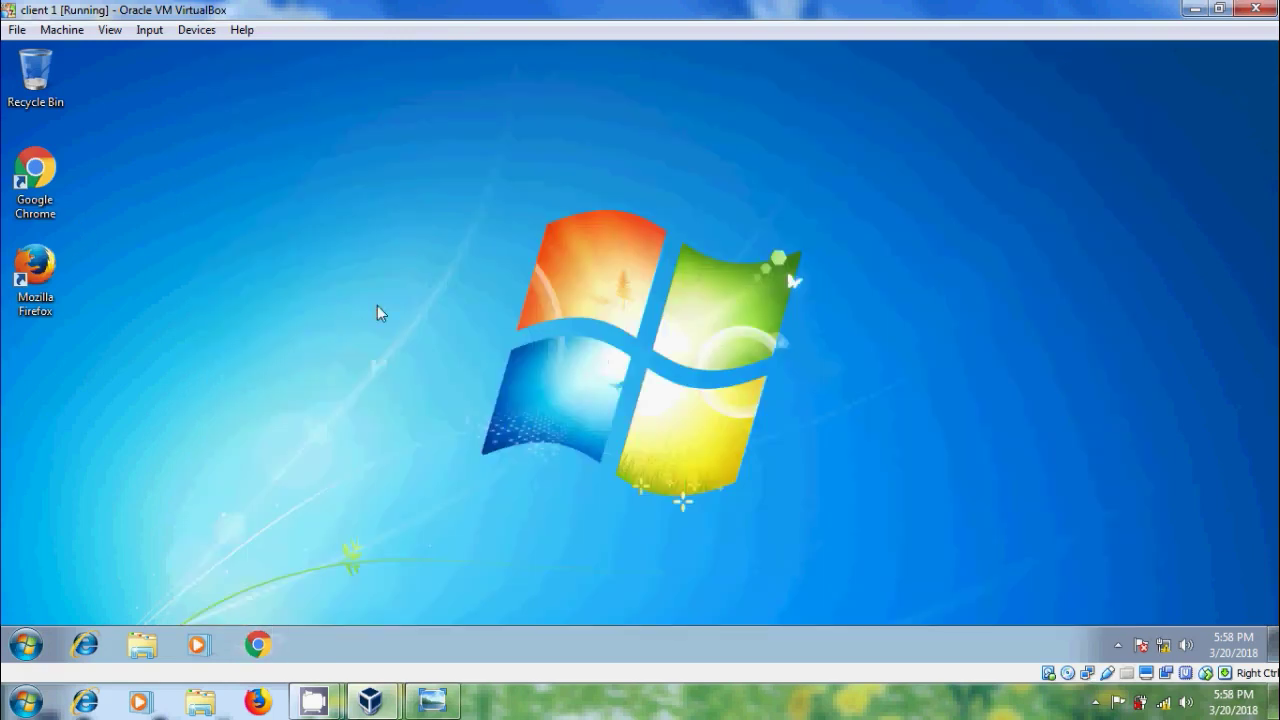
# - Run regedit, maximize Registry Editor and expand HKEY_CURRENT_USER\Software\Microsoft
pyautogui.press('super+r')
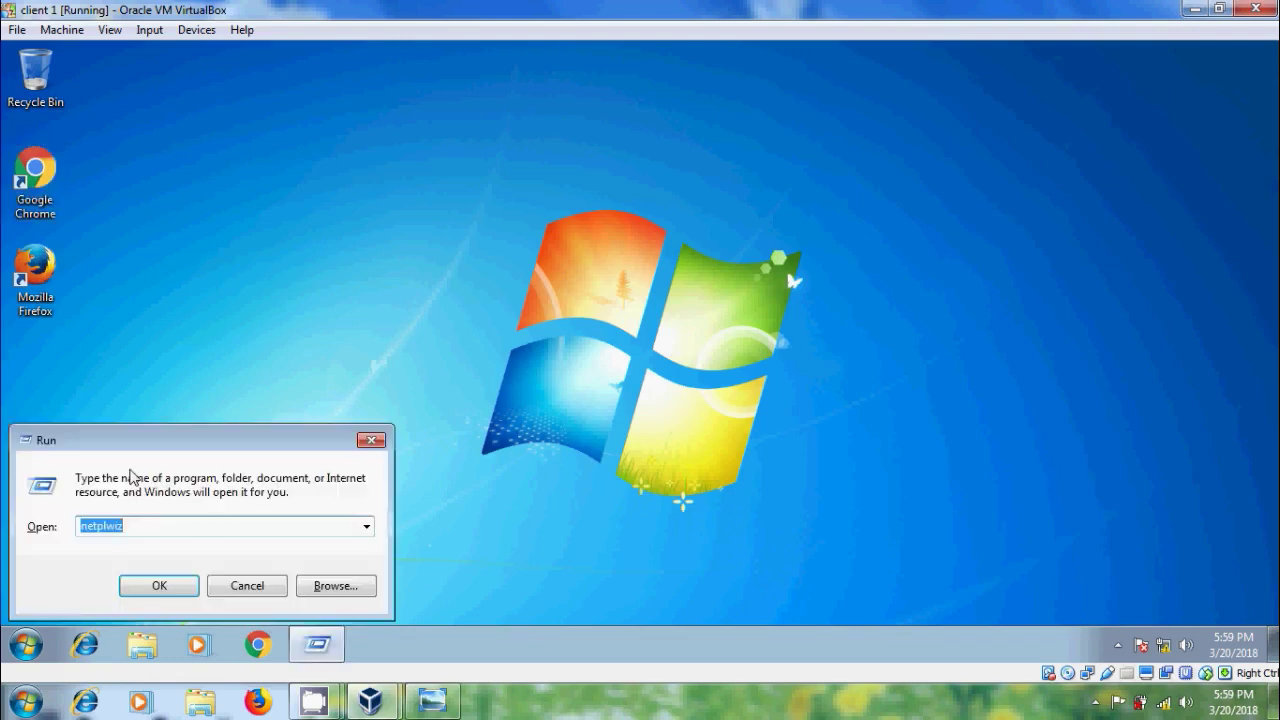
pyautogui.write('regedit')
pyautogui.press('Return')
pyautogui.click(64, 156)
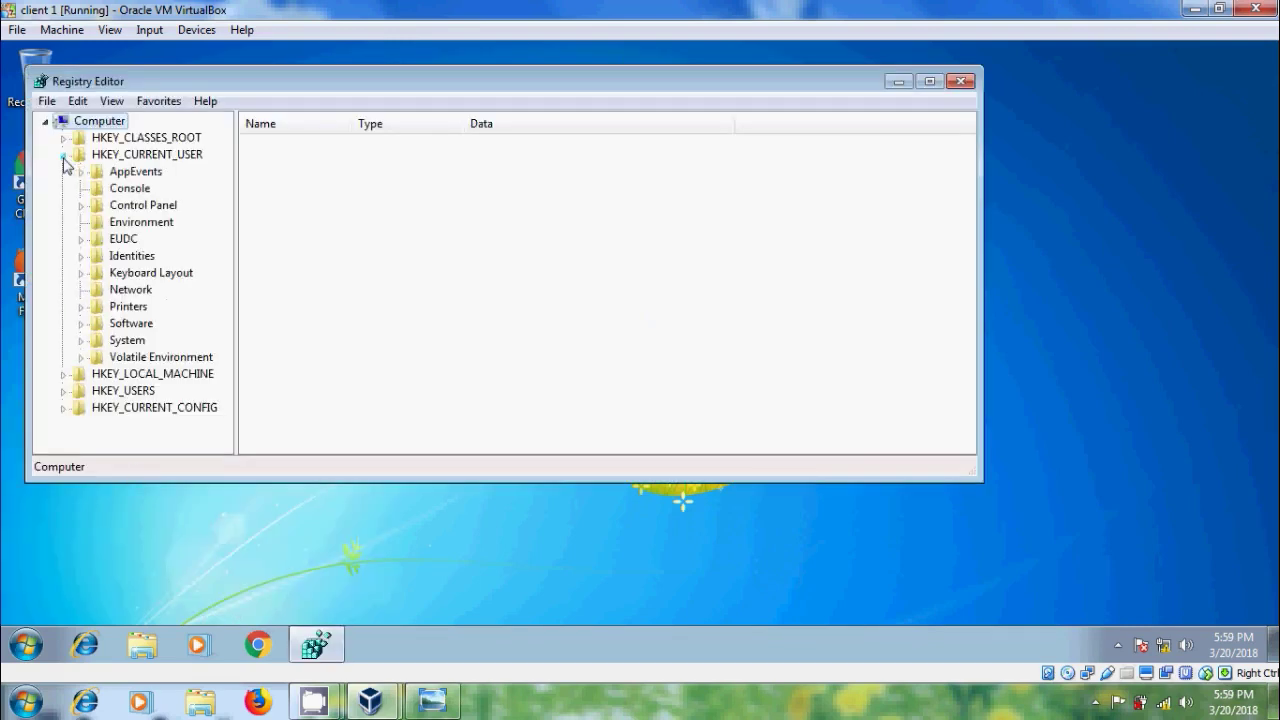
pyautogui.click(80, 329)
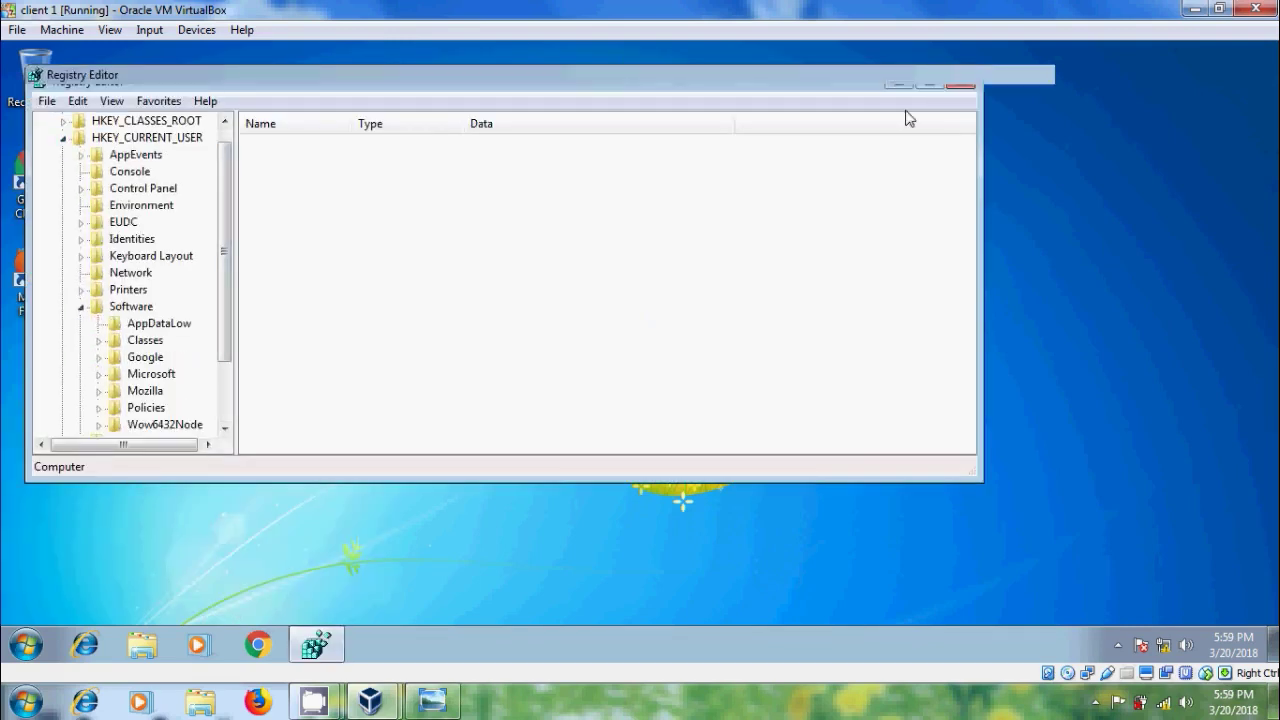
pyautogui.click(929, 81)
pyautogui.click(70, 368)
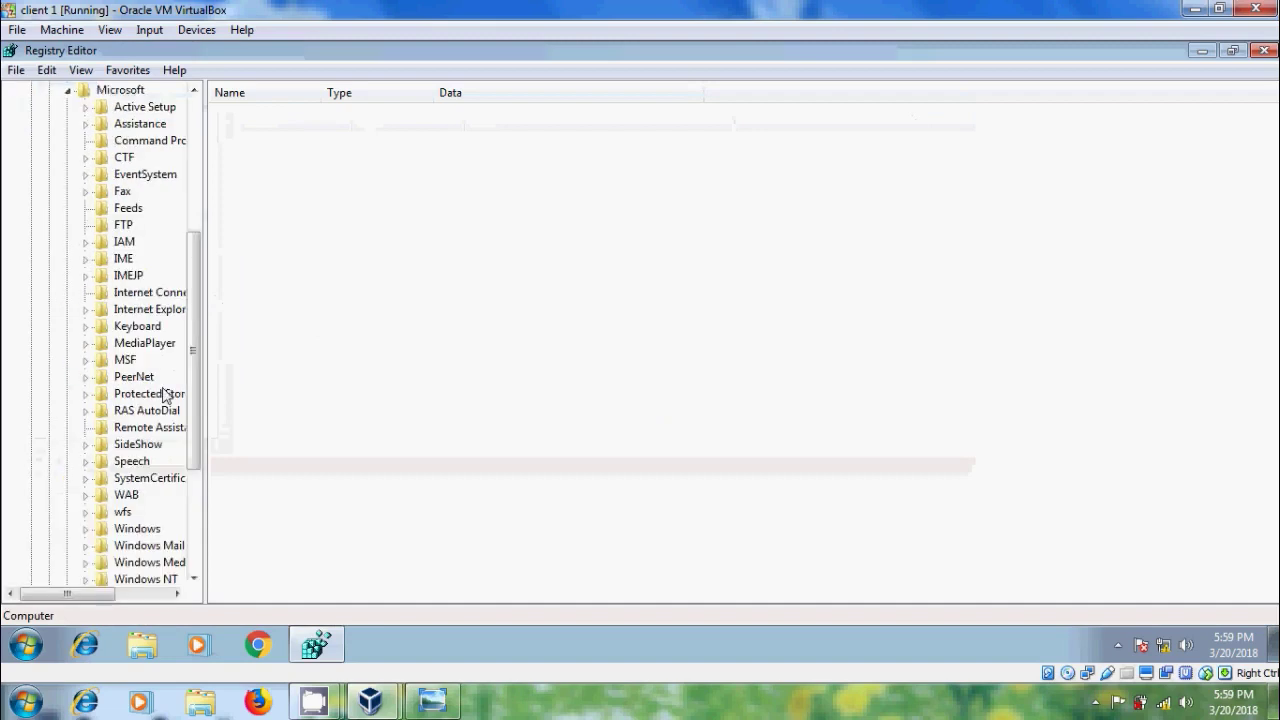
# - Widen the key tree and open the Windows\CurrentVersion\Policies\Explorer\DisallowRun subkey under Microsoft
pyautogui.click(86, 530)
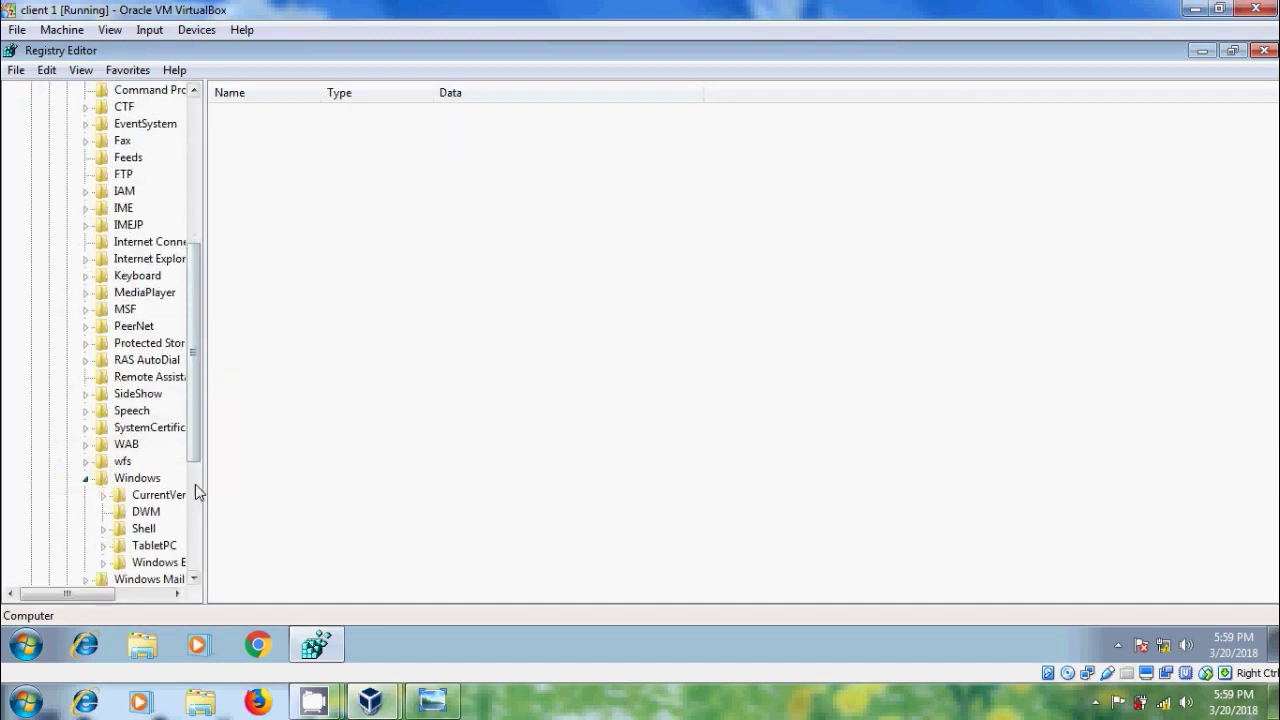
pyautogui.moveTo(205, 492); pyautogui.dragTo(318, 497)
pyautogui.scroll(-4, 300, 452)
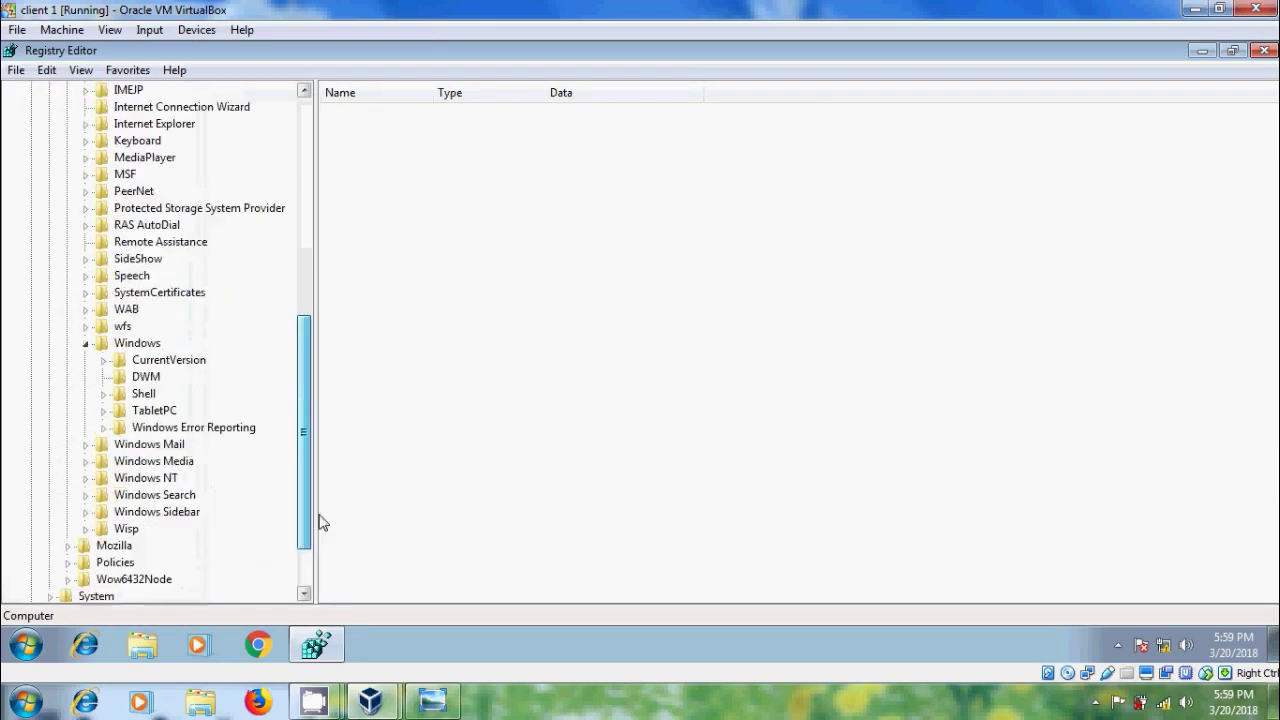
pyautogui.click(103, 296)
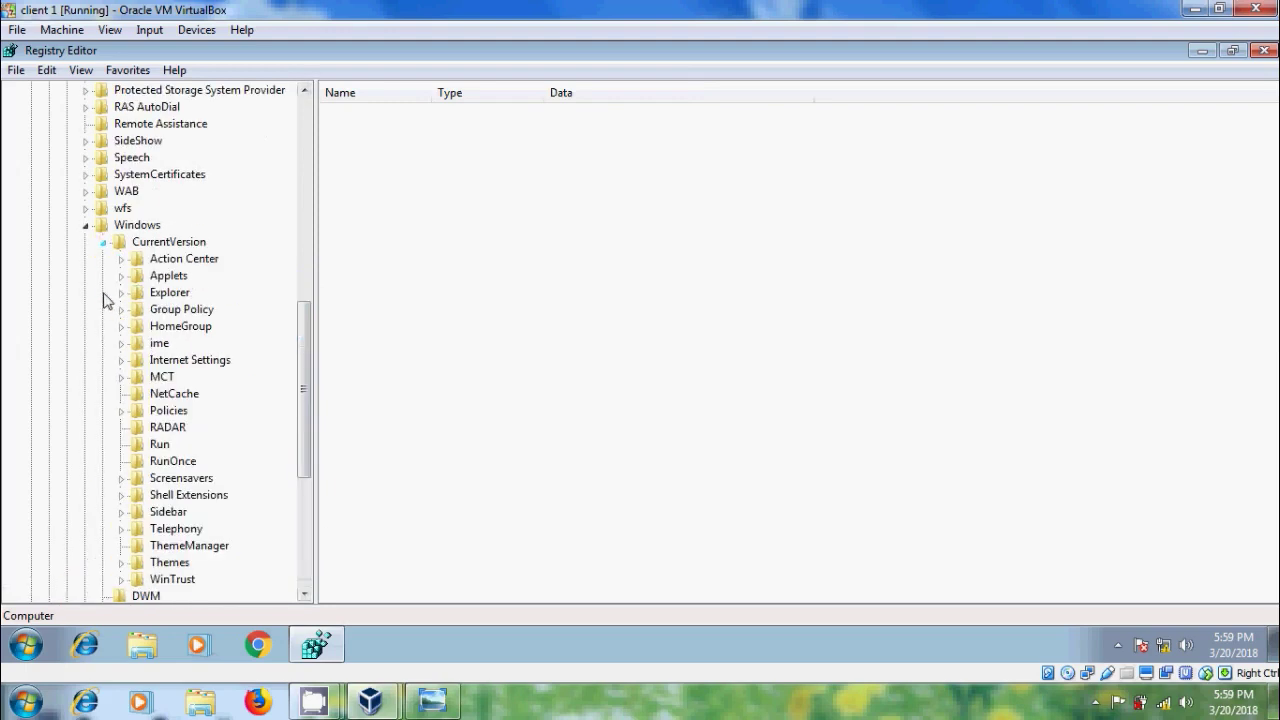
pyautogui.click(121, 410)
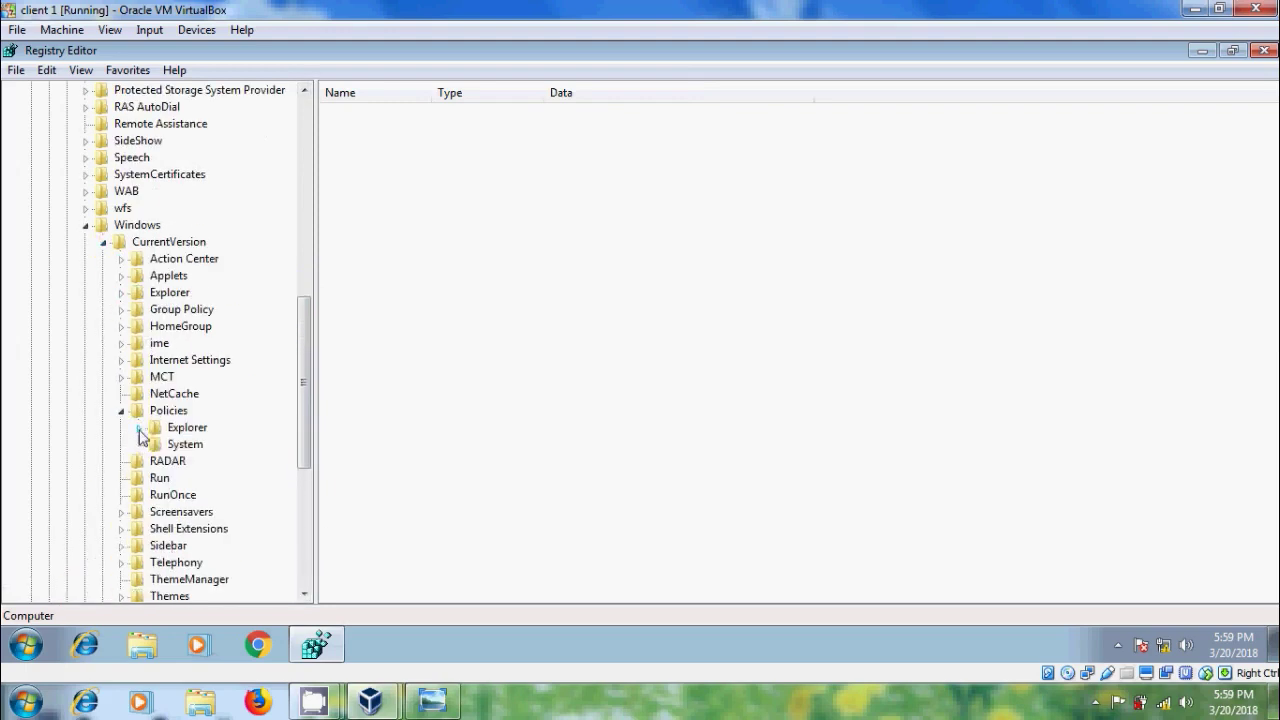
pyautogui.click(139, 428)
pyautogui.click(213, 444)
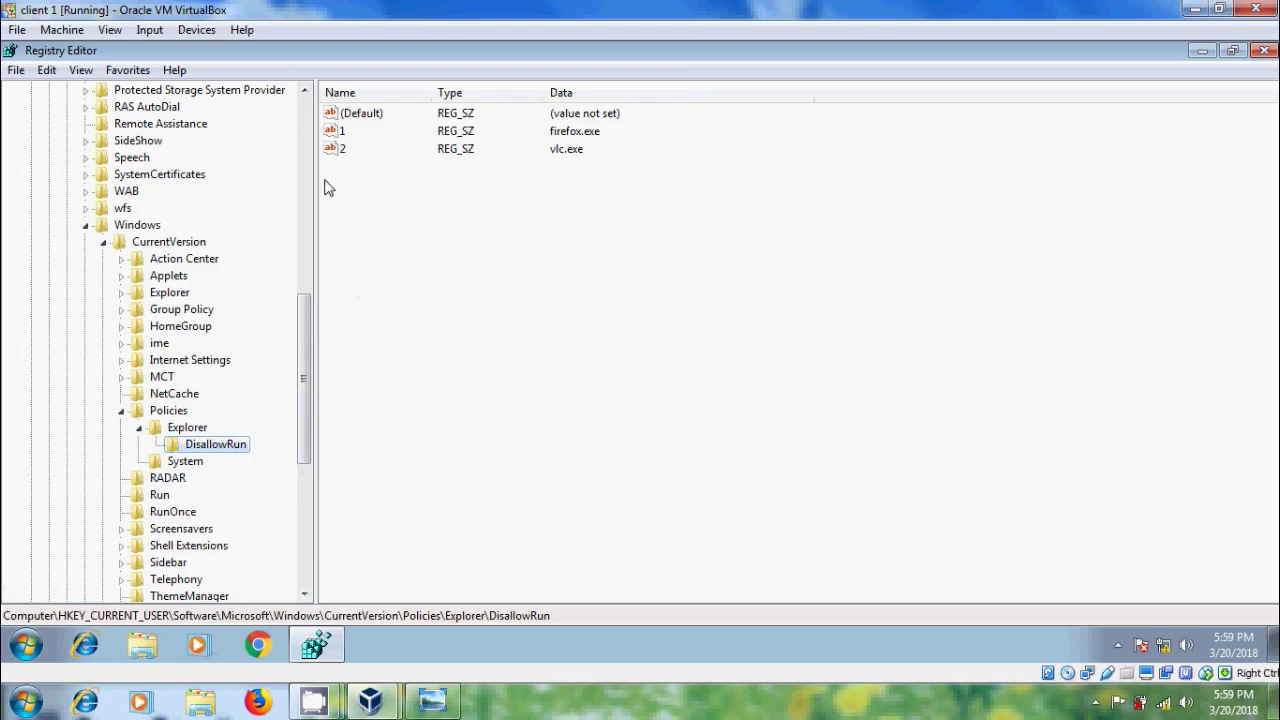
# - Try to delete the string value 2 for vlc.exe from the DisallowRun subkey as the standard user
pyautogui.click(340, 149)
pyautogui.rightClick(340, 152)
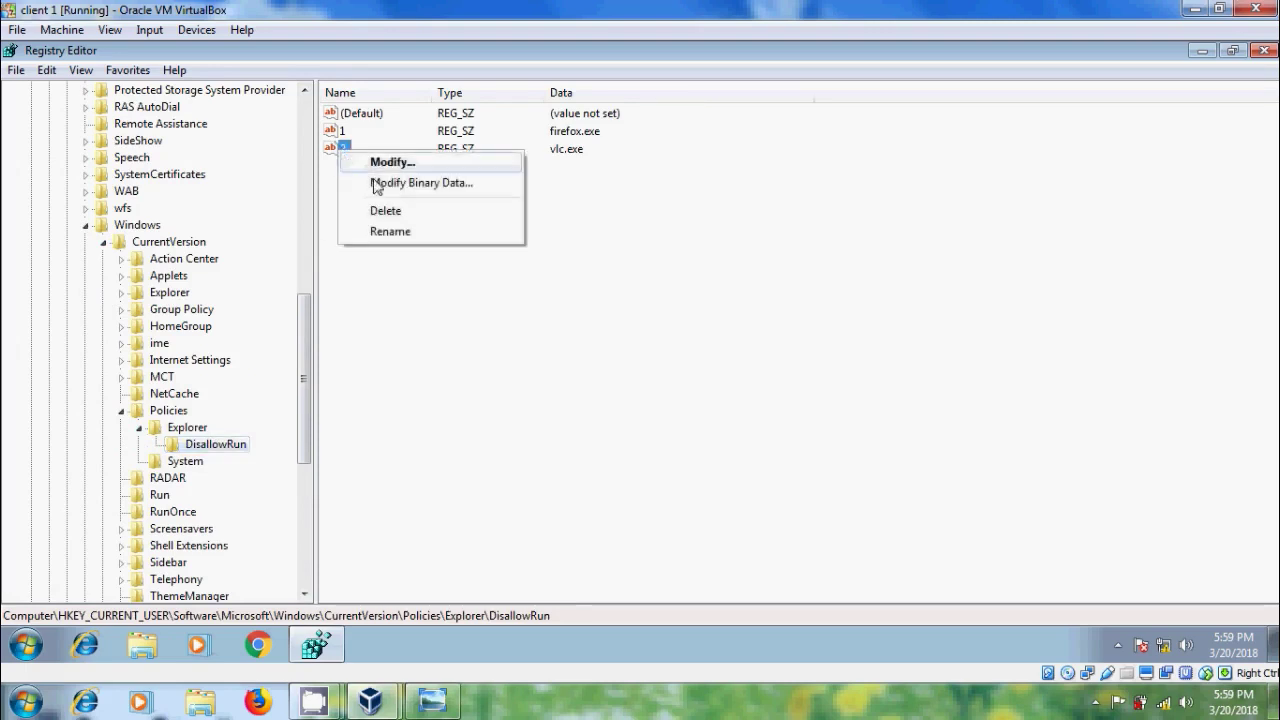
pyautogui.click(390, 212)
pyautogui.click(783, 343)
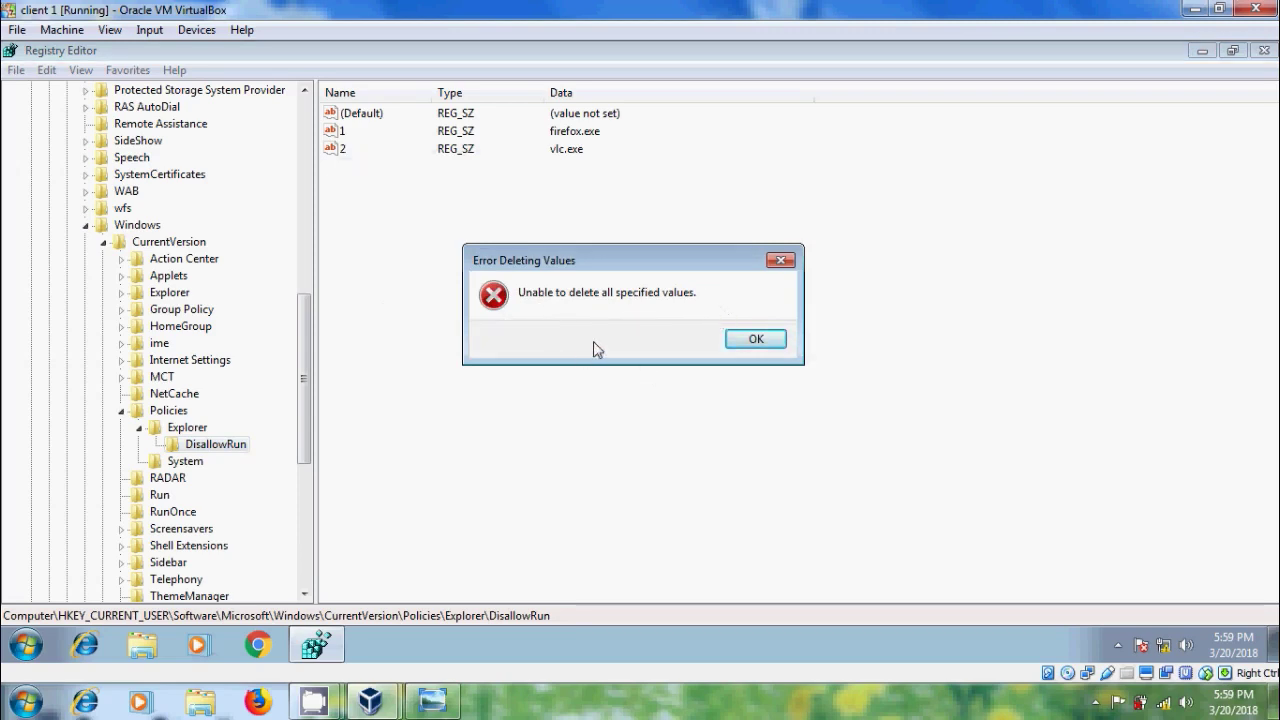
pyautogui.click(762, 337)
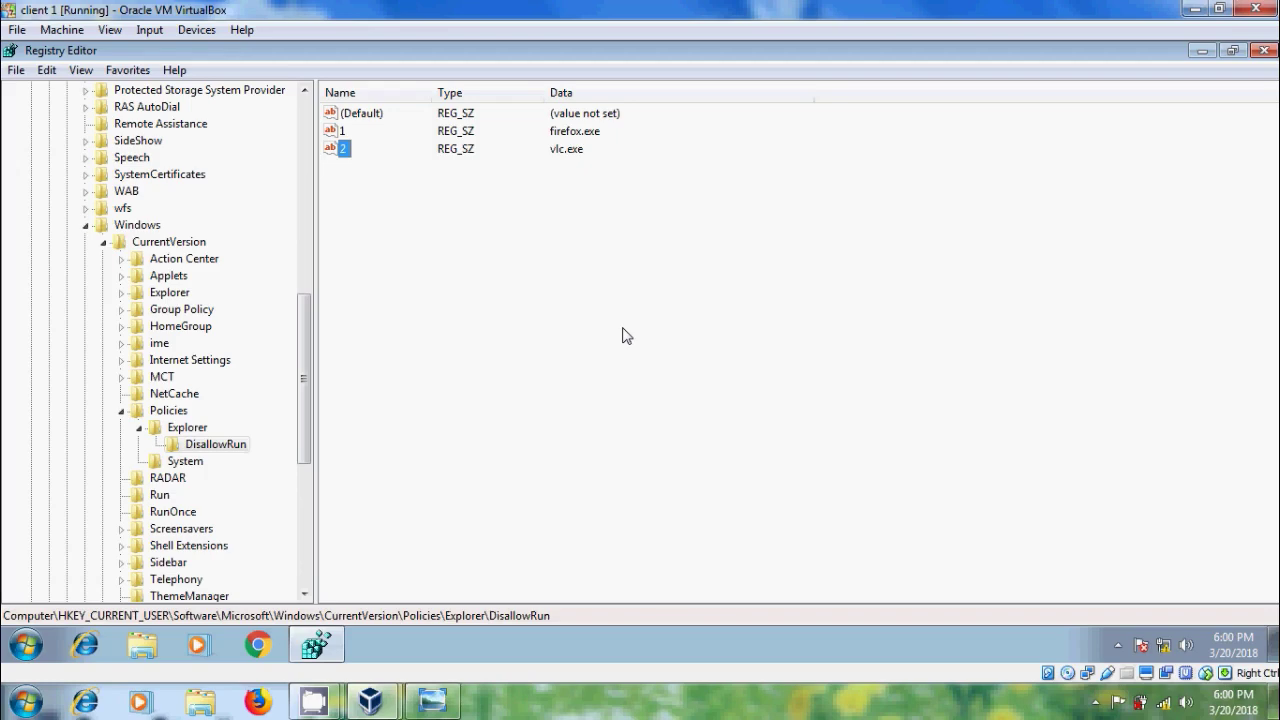
pyautogui.click(432, 702)
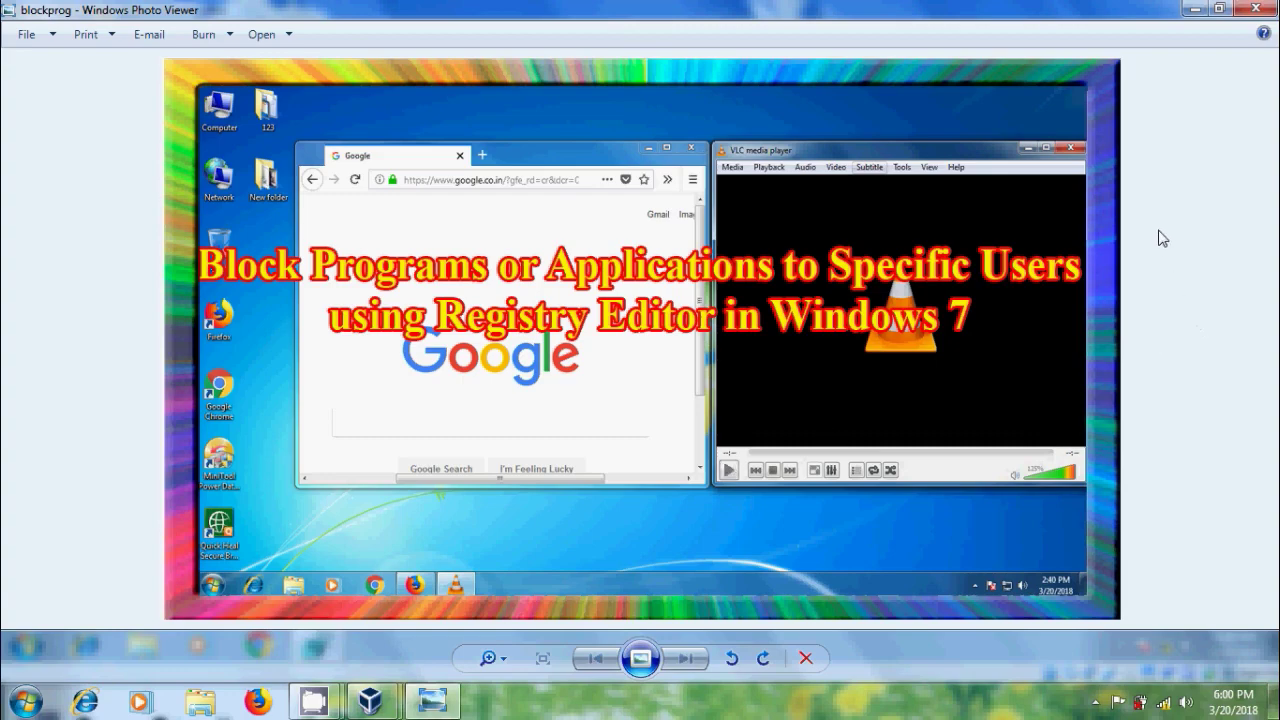
pyautogui.click(1194, 9)
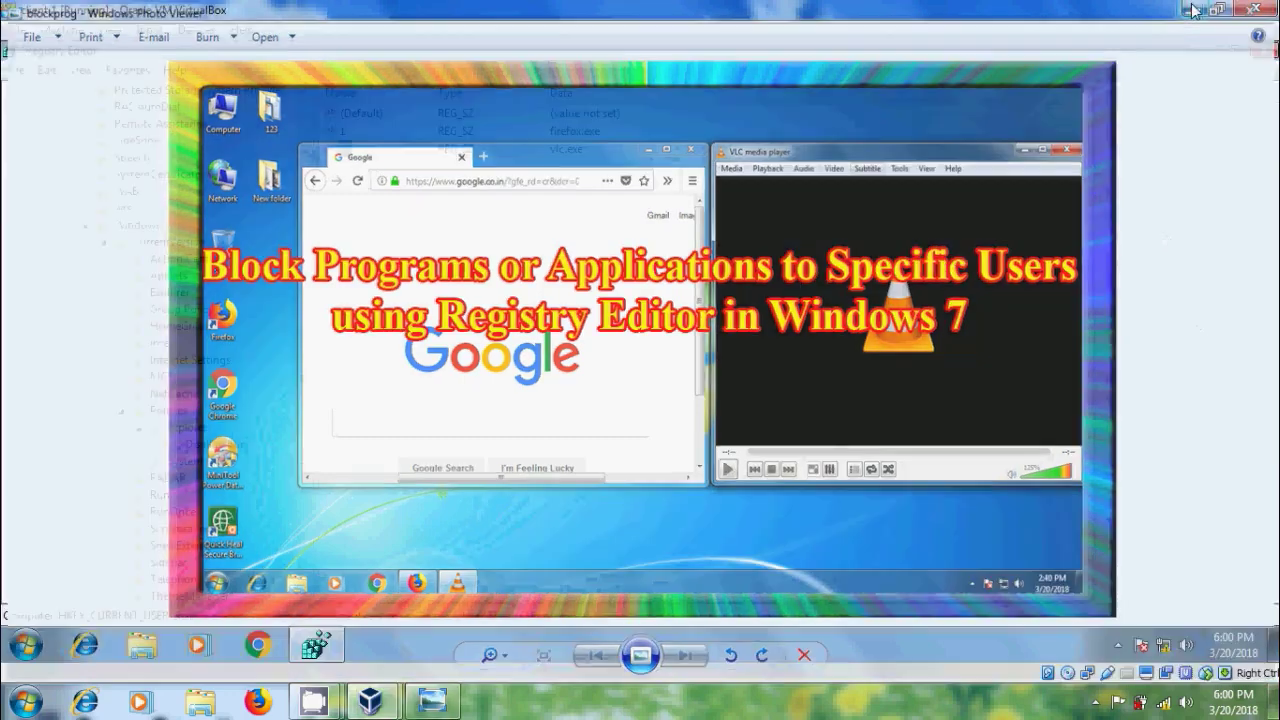